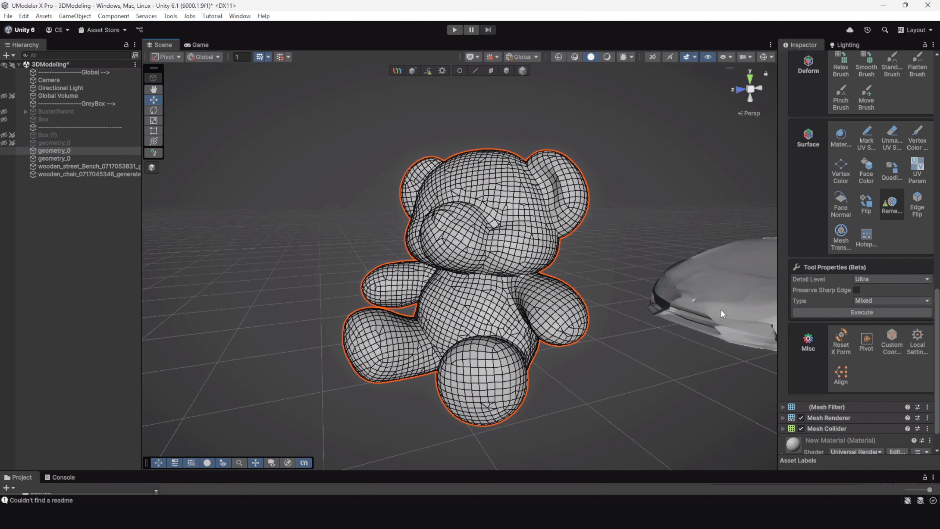
Step: Try remeshing the teddy bear with Ultra detail level and Triangle type, undoing the remesh after viewing it
click(868, 279)
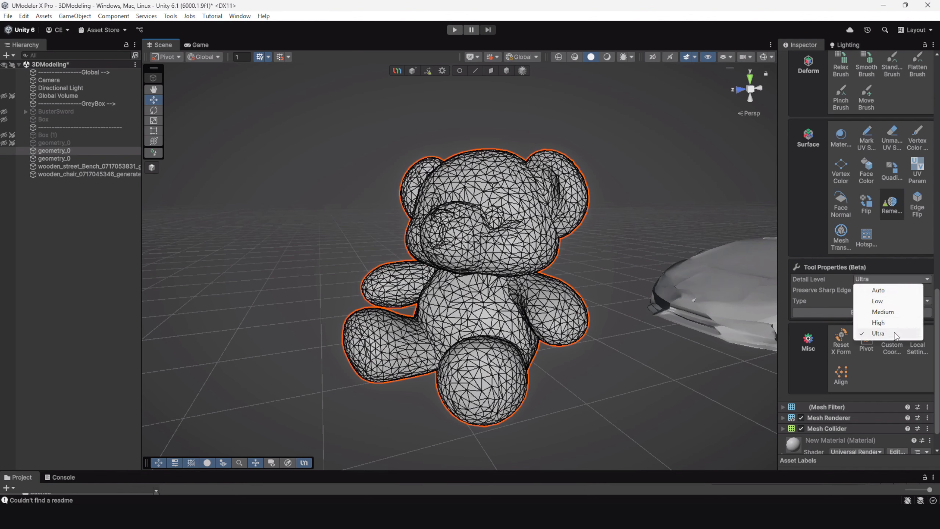
click(819, 303)
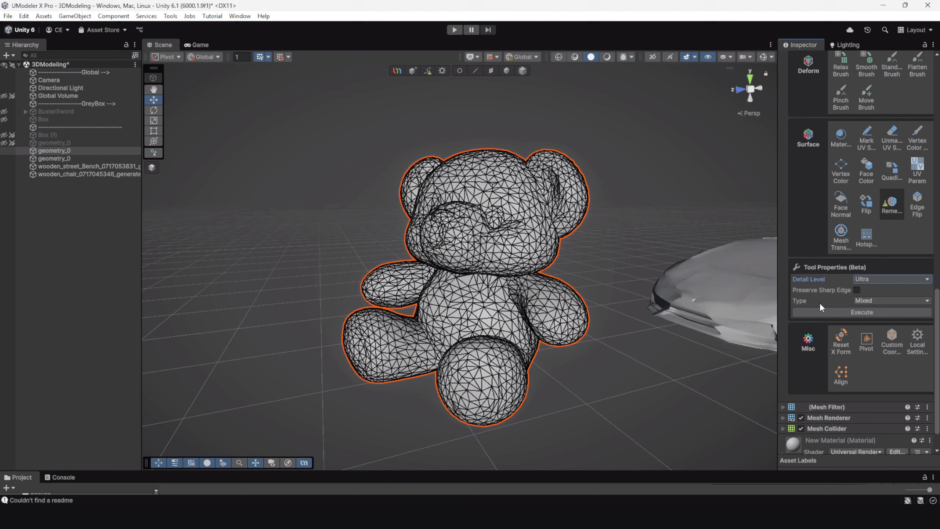
click(858, 300)
click(874, 319)
click(864, 311)
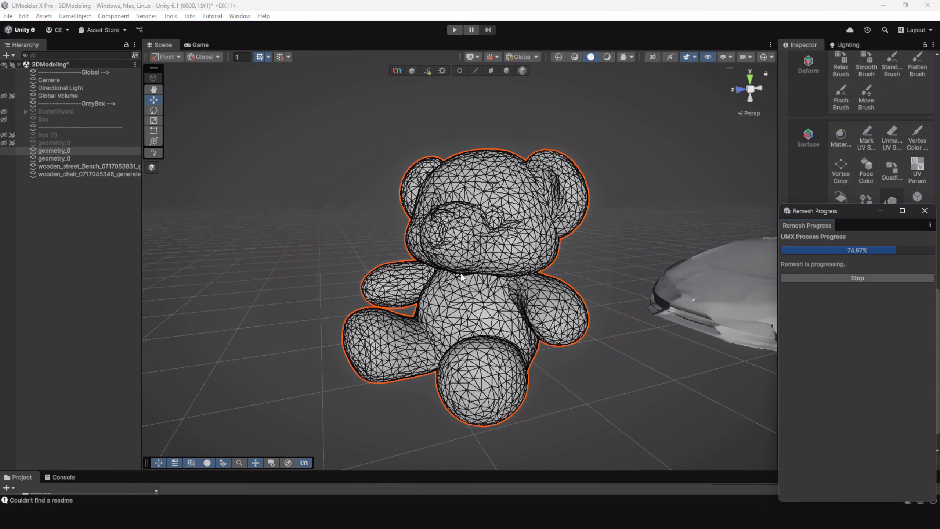
alt+drag(458, 281, 483, 320)
key(ctrl+z)
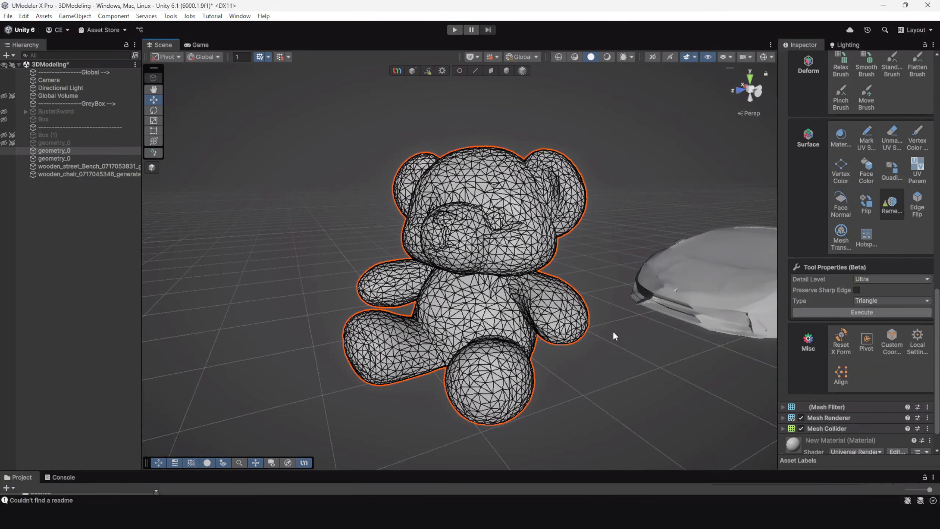
Step: Try remeshing the teddy bear with Ultra detail level and Quad type, and inspect the mesh from several angles
click(878, 301)
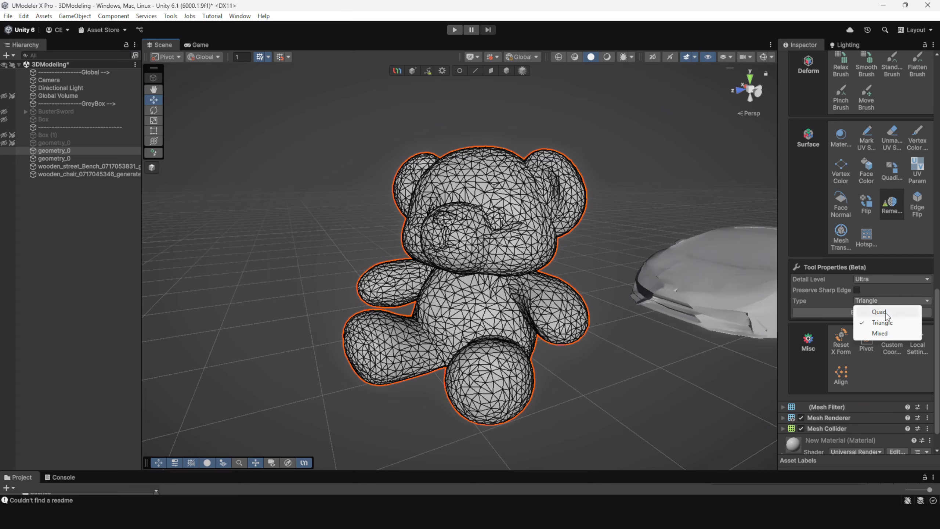
click(886, 312)
click(876, 313)
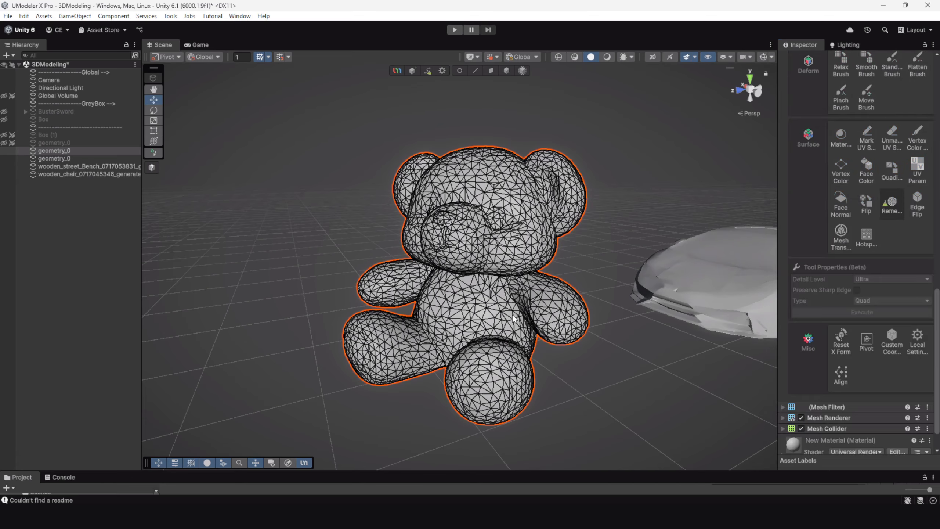
alt+drag(466, 319, 615, 325)
alt+right_drag(553, 304, 590, 344)
alt+drag(590, 344, 432, 347)
alt+drag(582, 376, 686, 365)
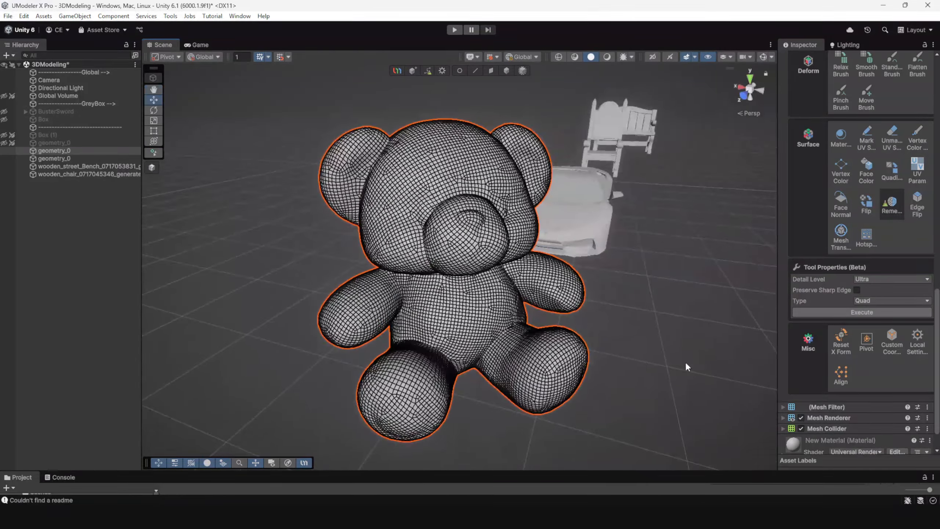
alt+right_drag(570, 379, 541, 354)
alt+drag(541, 355, 444, 346)
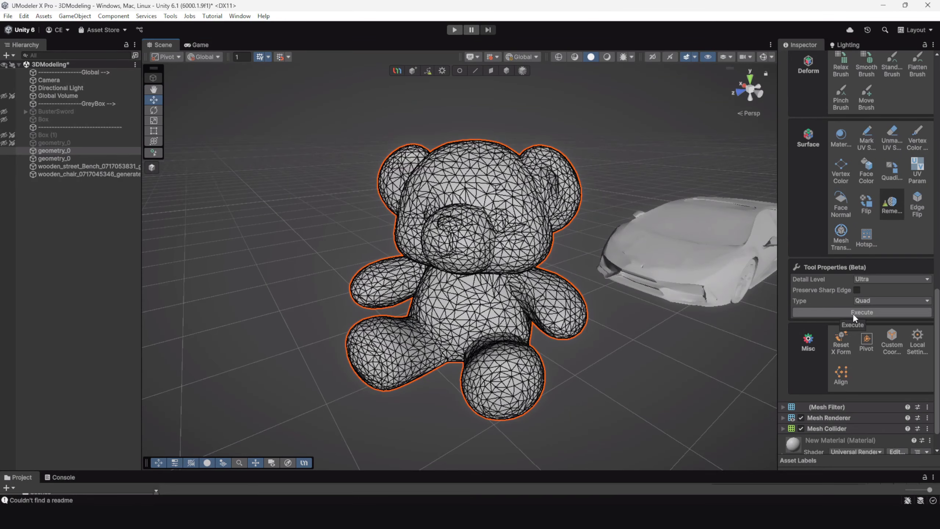
Step: Remesh the teddy bear with Low detail level and Mixed type
click(876, 279)
click(882, 300)
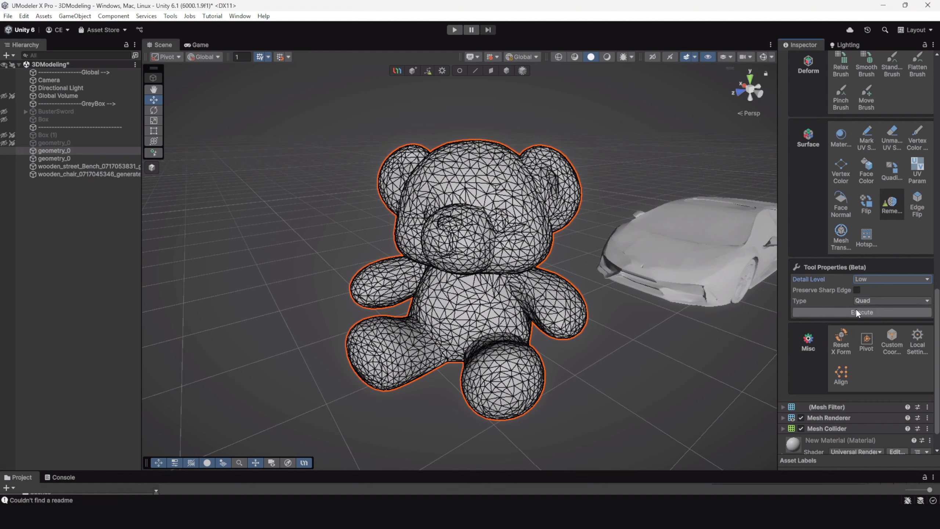
click(862, 300)
click(862, 329)
click(844, 311)
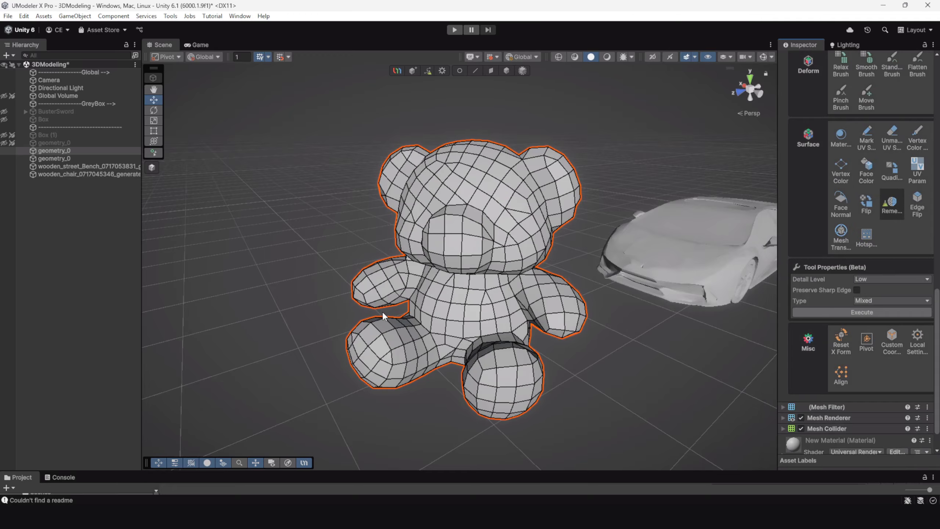
Step: Examine the teddy bear's remeshed topology from several angles and distances
alt+drag(384, 316, 518, 315)
alt+right_drag(518, 314, 511, 299)
alt+drag(511, 298, 451, 296)
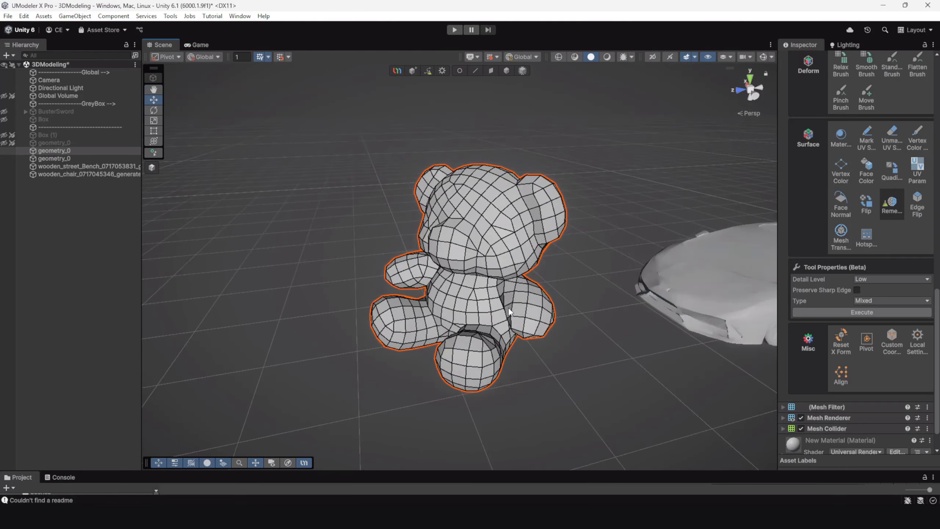
alt+right_drag(452, 296, 417, 287)
alt+right_drag(477, 328, 523, 384)
alt+drag(522, 384, 514, 346)
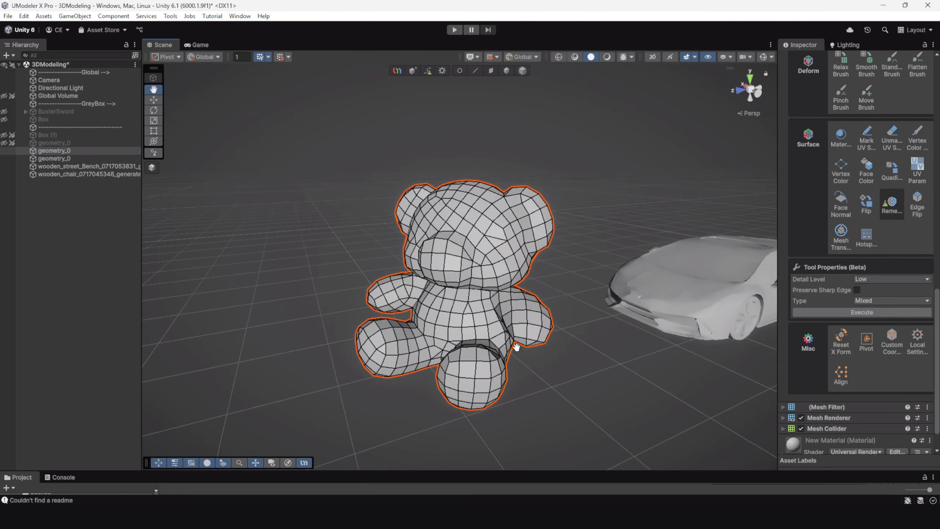
alt+right_drag(514, 346, 511, 334)
alt+drag(511, 334, 532, 317)
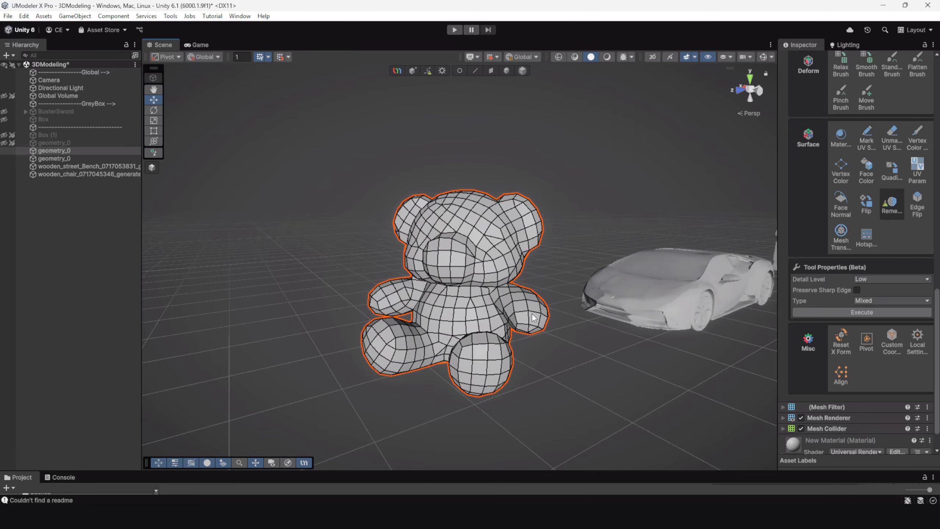
alt+drag(533, 317, 512, 298)
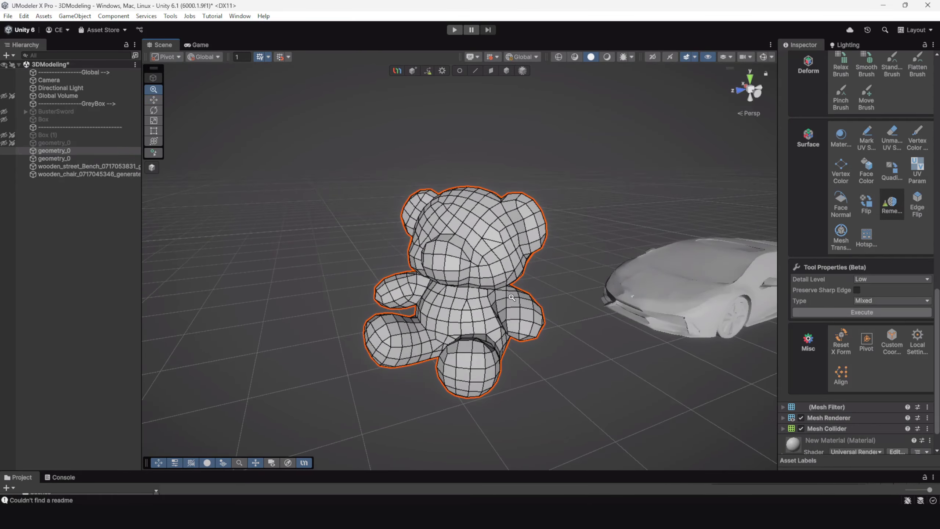
alt+right_drag(512, 298, 518, 321)
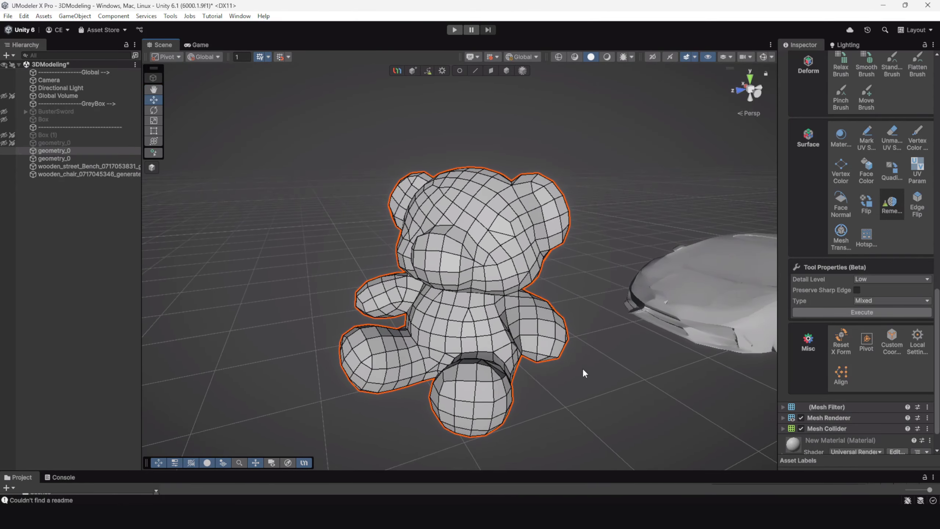
alt+right_drag(583, 369, 541, 328)
alt+drag(543, 333, 562, 314)
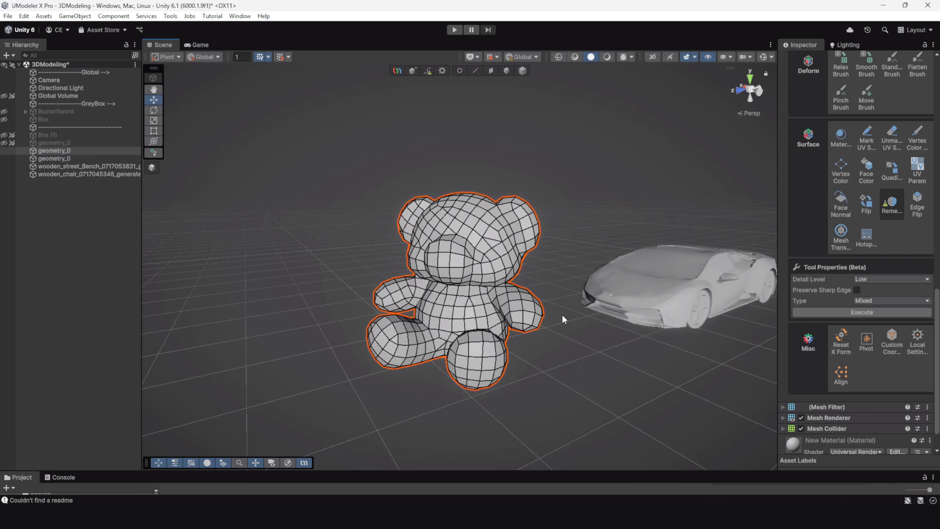
Step: Select the sports car, frame it in the scene and activate the Remesh tool for it
click(507, 71)
click(703, 298)
key(f)
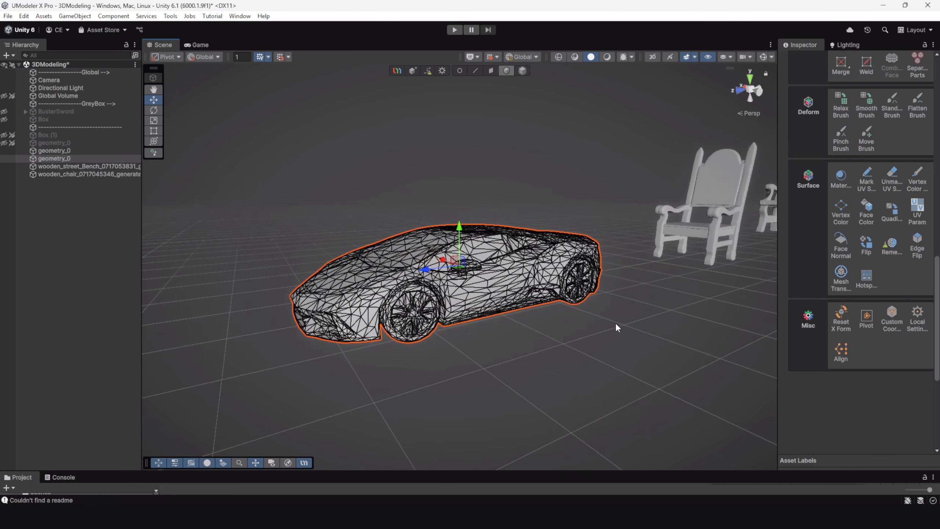
click(891, 243)
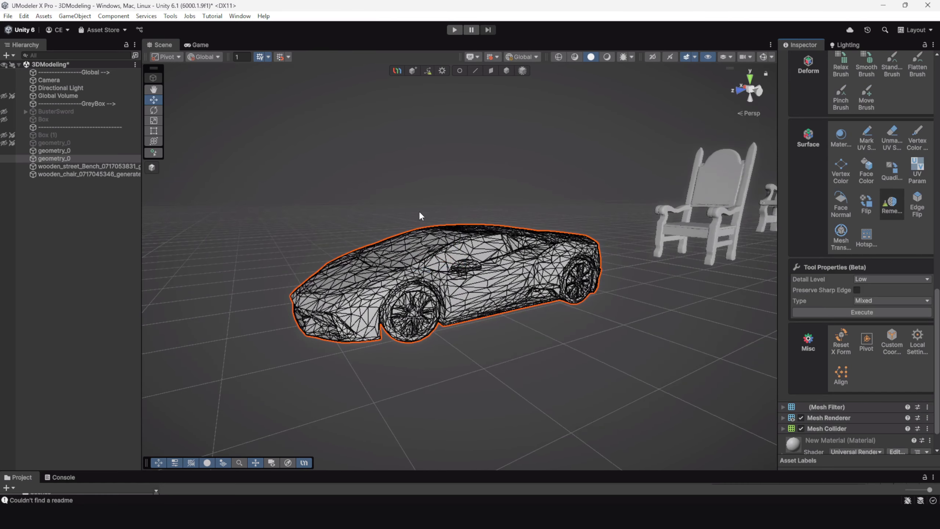
alt+drag(455, 347, 435, 345)
scroll(461, 305, up, 5)
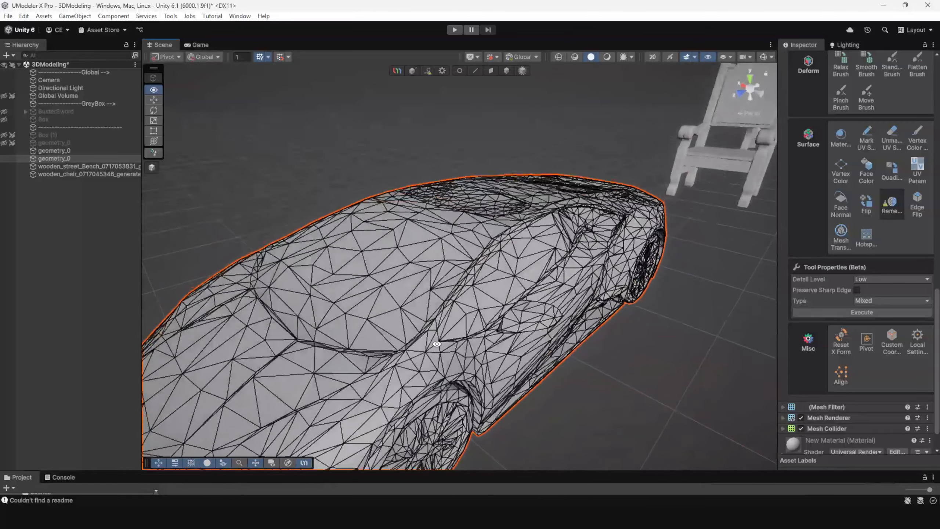
scroll(435, 345, down, 4)
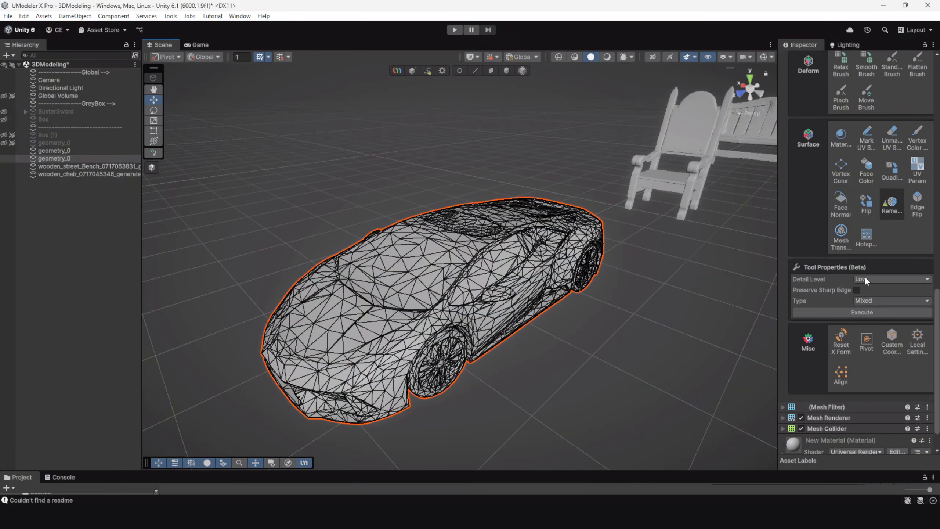
Step: Try remeshing the car with Ultra detail level and Mixed type, undoing it after inspecting the body topology
click(865, 279)
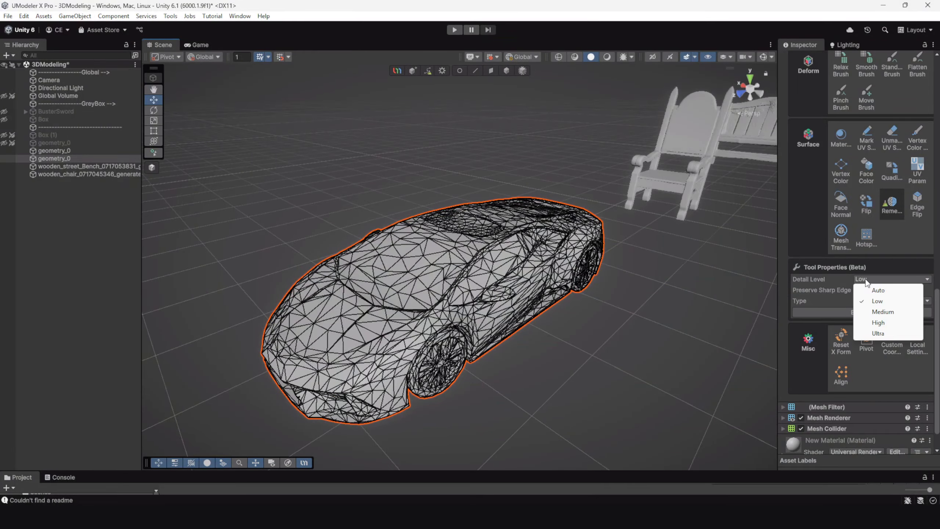
click(881, 334)
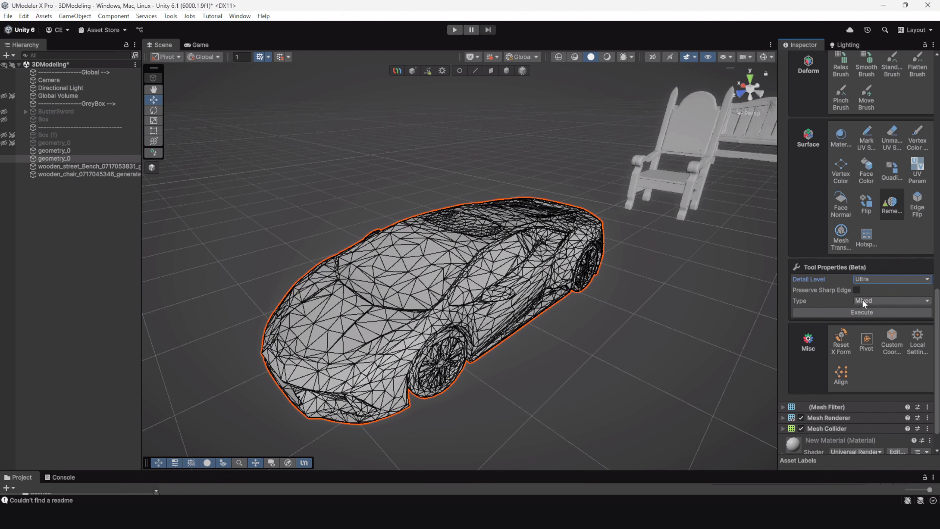
click(841, 312)
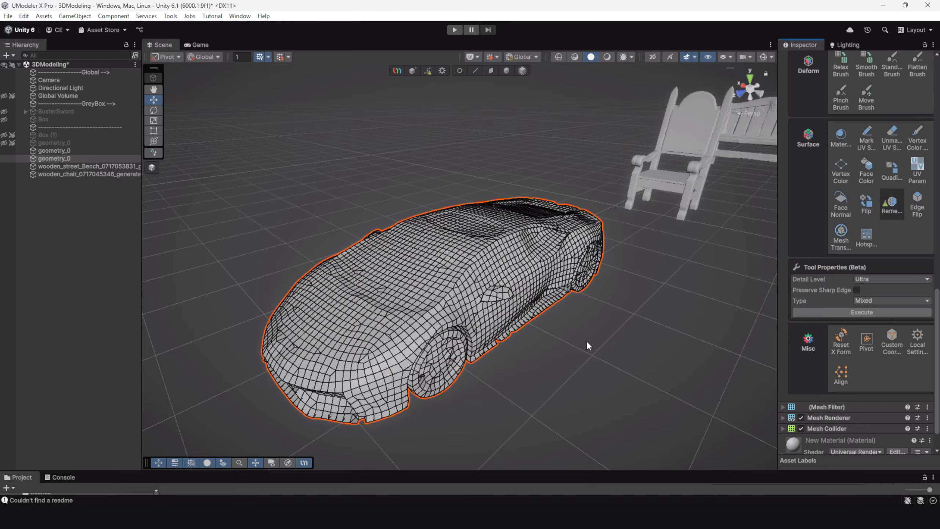
alt+drag(548, 348, 539, 308)
alt+right_drag(539, 308, 550, 381)
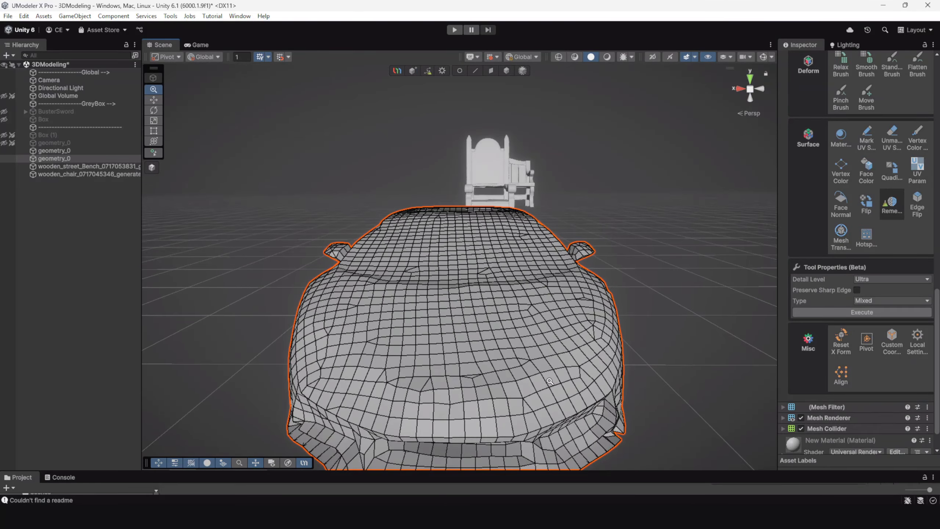
alt+drag(550, 381, 431, 335)
alt+drag(607, 300, 507, 291)
alt+right_drag(507, 291, 566, 359)
alt+drag(566, 359, 433, 358)
scroll(434, 357, down, 3)
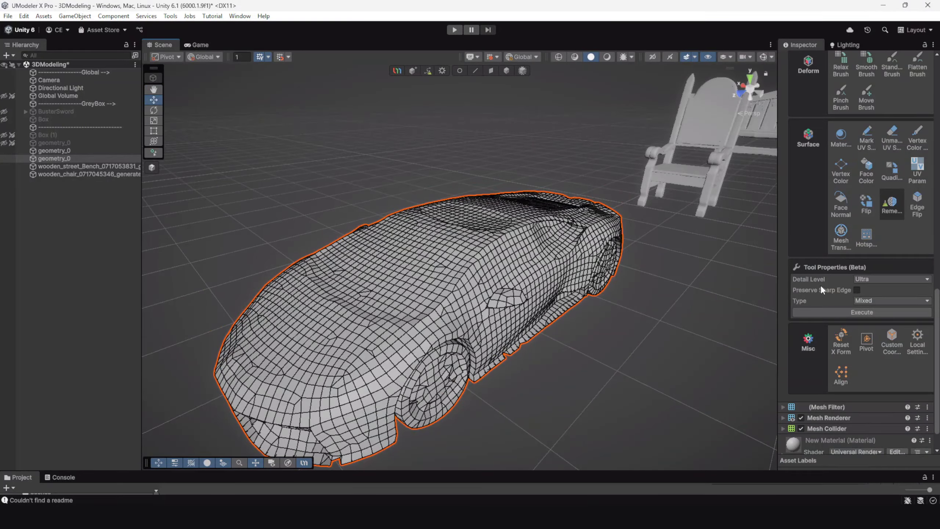
key(ctrl+z)
Step: Remesh the car with Low detail level and Mixed type, and check the result from several angles
click(861, 280)
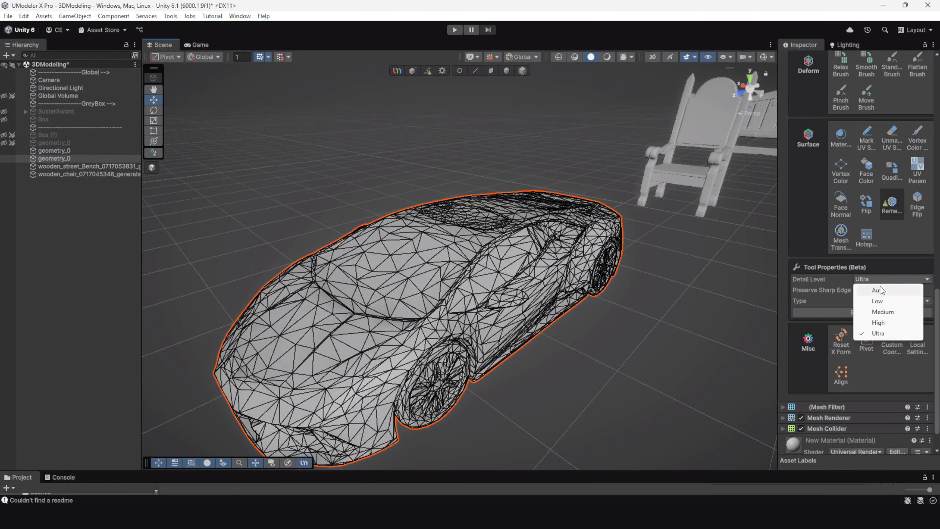
click(877, 299)
click(851, 312)
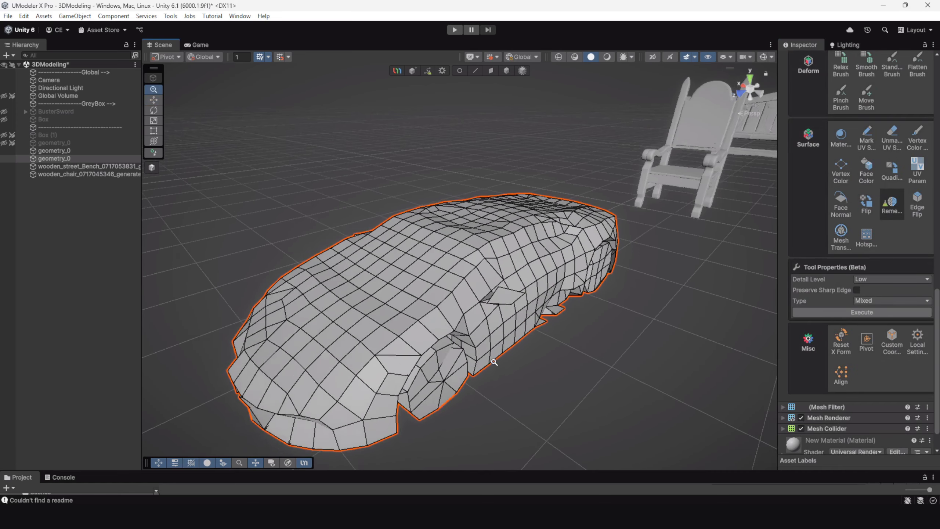
mouse_move(476, 347)
alt+mouse_down()
mouse_move(542, 328)
mouse_move(608, 325)
mouse_move(577, 281)
mouse_move(495, 222)
mouse_move(397, 330)
mouse_move(497, 329)
mouse_move(491, 350)
alt+mouse_up()
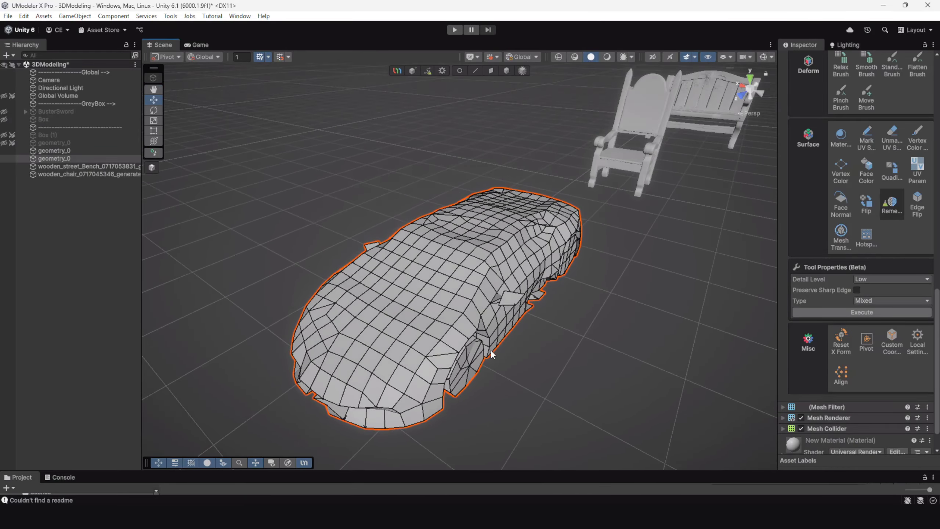
alt+right_drag(509, 315, 522, 297)
alt+drag(522, 297, 392, 244)
alt+drag(533, 333, 582, 317)
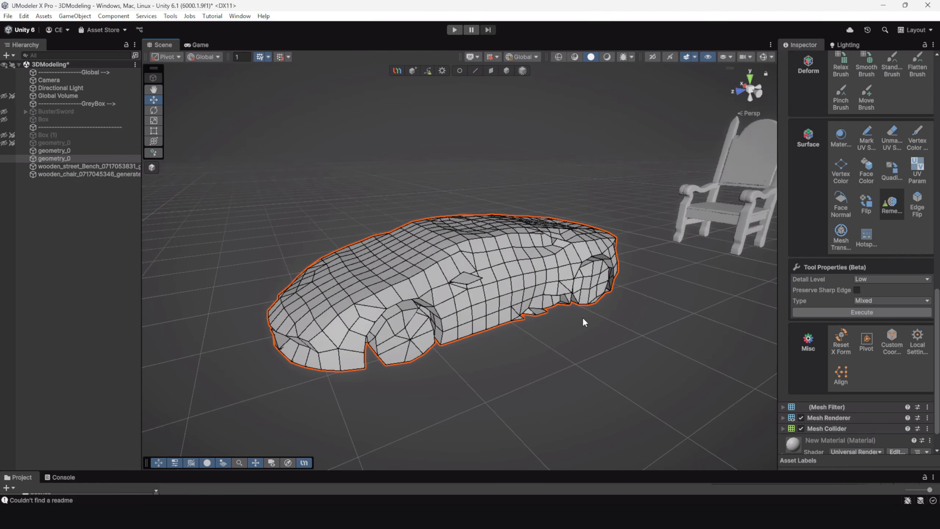
scroll(582, 318, down, 4)
middle_drag(562, 280, 567, 297)
alt+drag(567, 298, 597, 343)
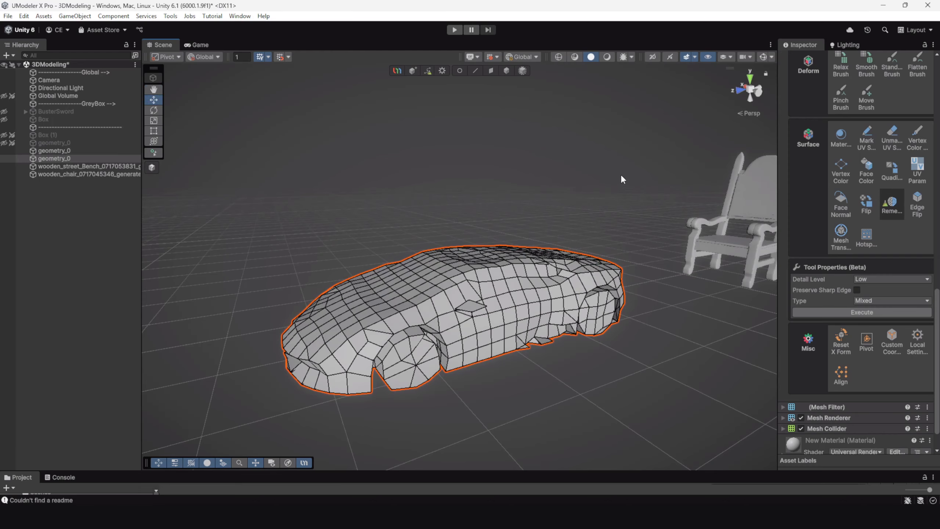
Step: Leave the Remesh tool, select the wooden chair and frame it in the scene
click(506, 70)
click(719, 227)
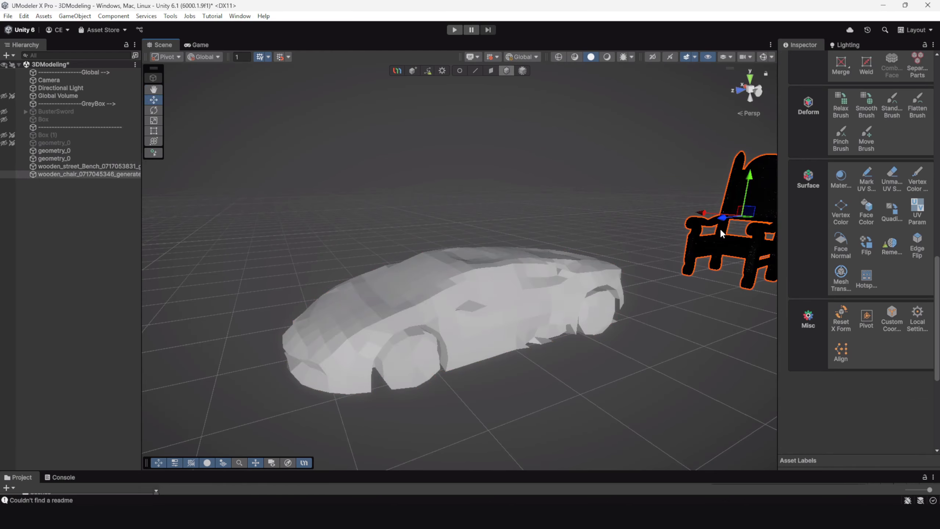
alt+drag(720, 227, 720, 234)
key(f)
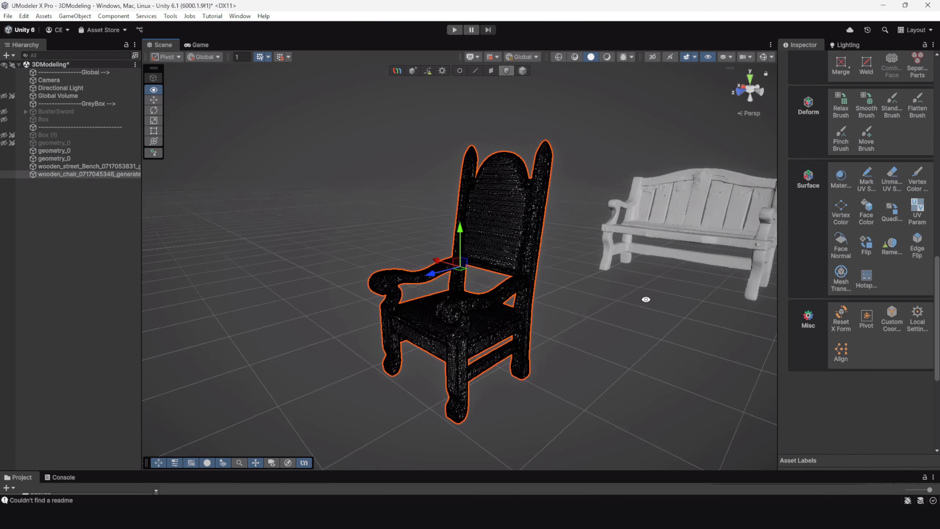
Step: Examine the wooden chair's wireframe density around the backrest, armrests and seat from several sides
alt+drag(543, 293, 578, 290)
alt+drag(465, 253, 596, 332)
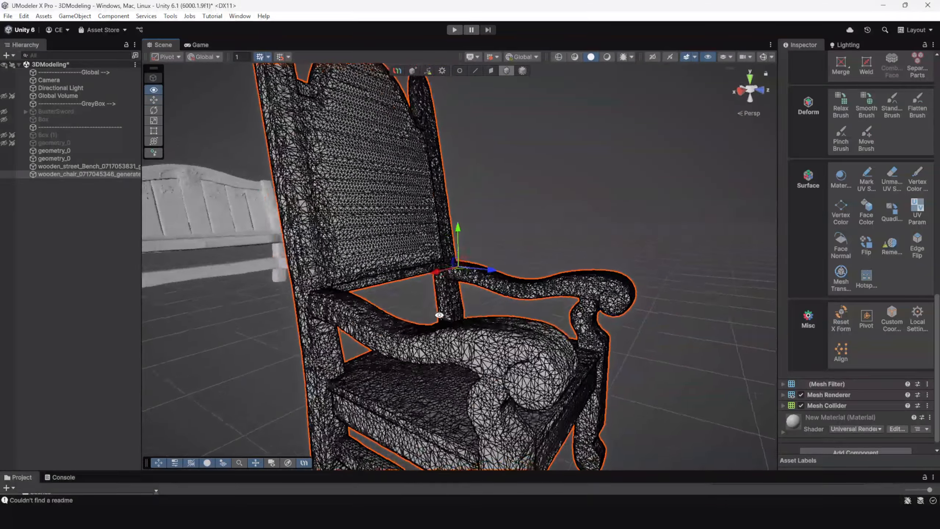
alt+drag(439, 317, 503, 284)
alt+right_drag(405, 283, 334, 214)
alt+right_drag(464, 338, 428, 294)
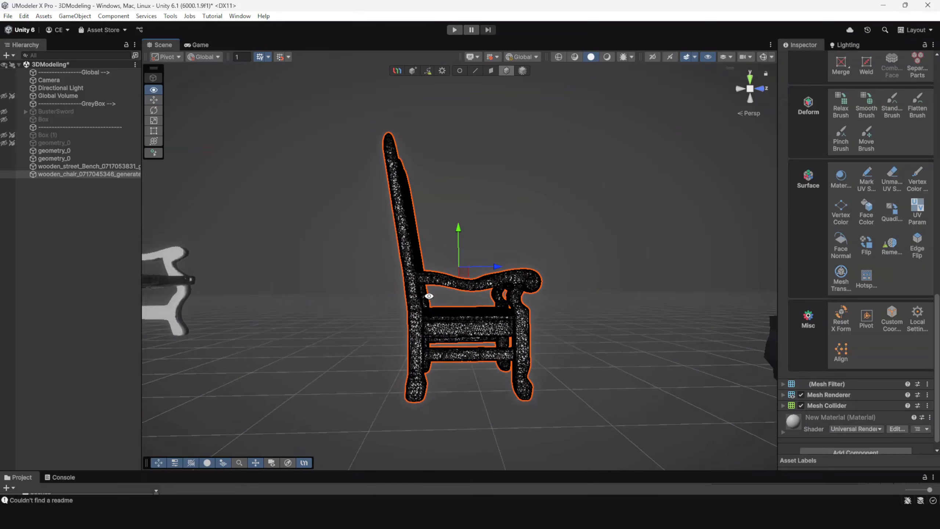
alt+drag(428, 294, 513, 342)
alt+right_drag(514, 342, 545, 412)
alt+drag(481, 338, 540, 347)
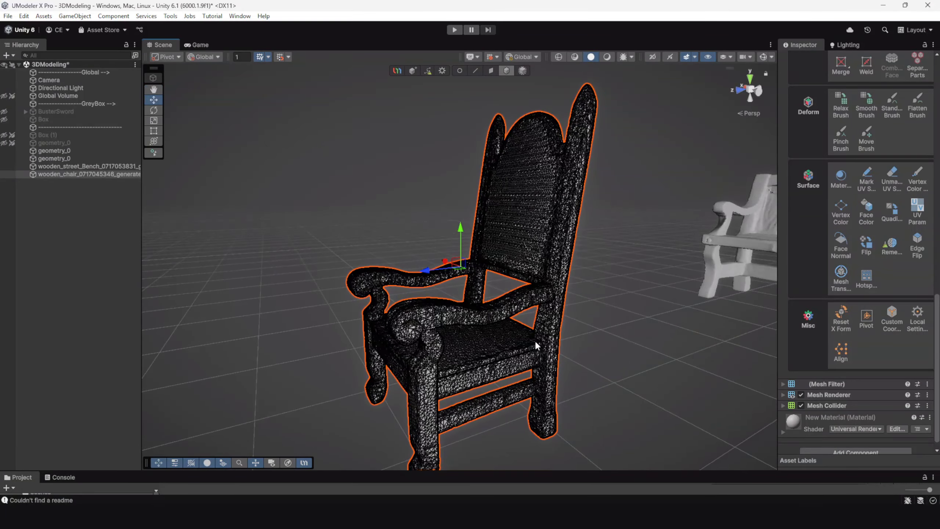
Step: Inspect a single triangular face of the wooden chair up close in face selection mode against the surrounding backrest mesh
alt+right_drag(539, 347, 491, 275)
alt+drag(491, 275, 526, 274)
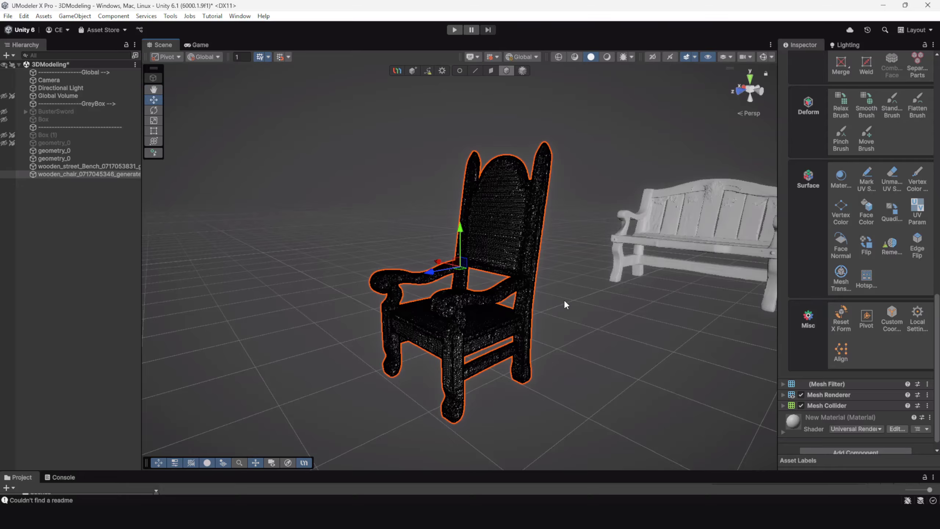
scroll(474, 304, up, 10)
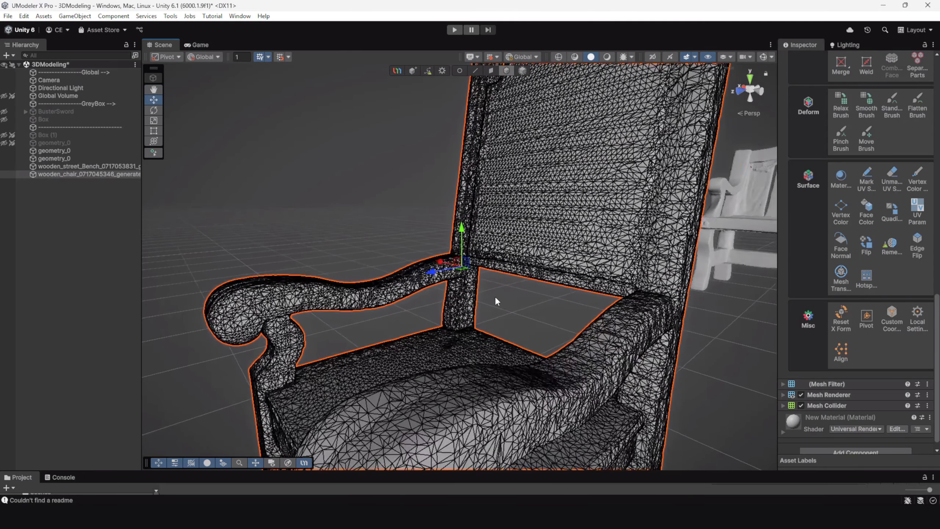
scroll(496, 300, up, 2)
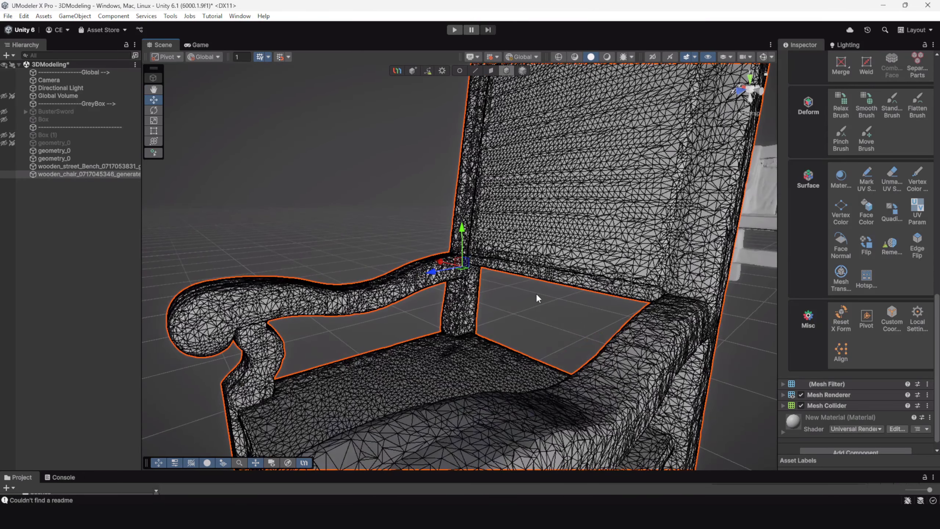
click(493, 72)
key(f)
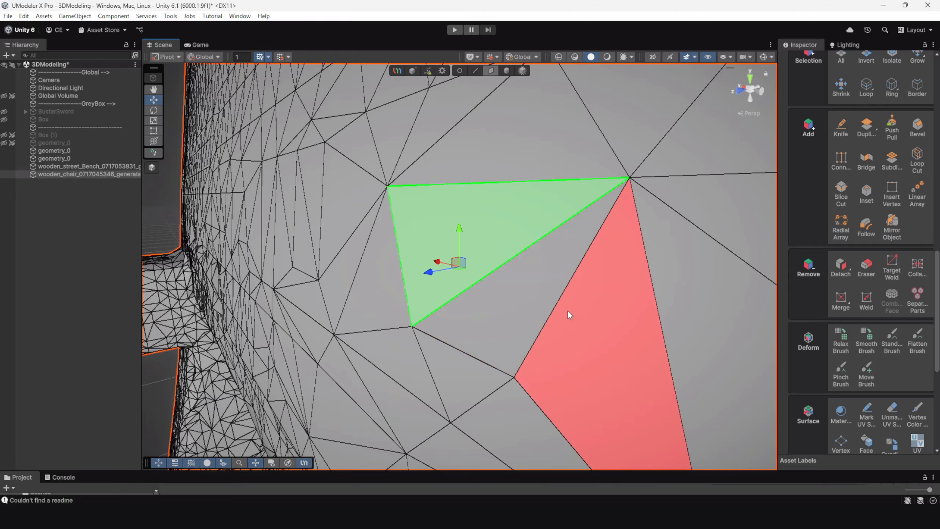
scroll(567, 310, down, 10)
alt+drag(490, 238, 497, 291)
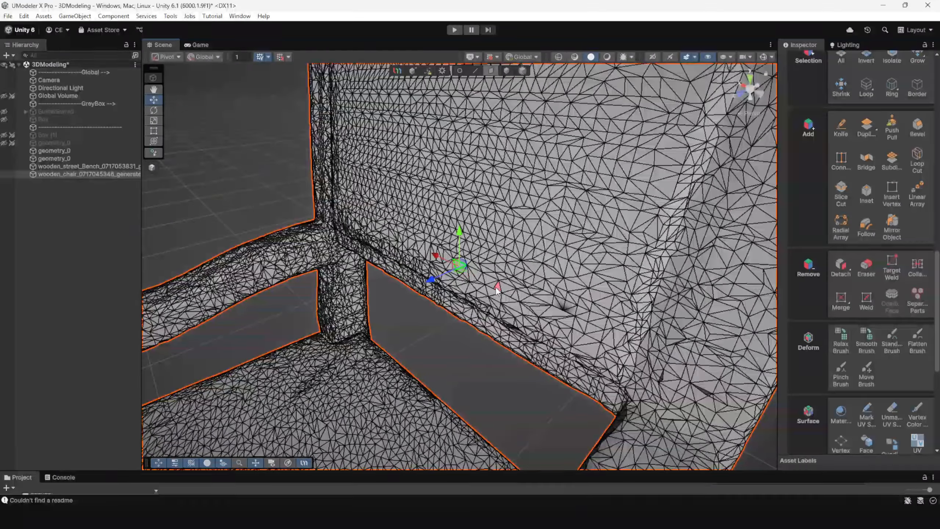
Step: Try selecting a face along the backrest's lower edge, undo the selection and bring the whole chair back into view
click(431, 286)
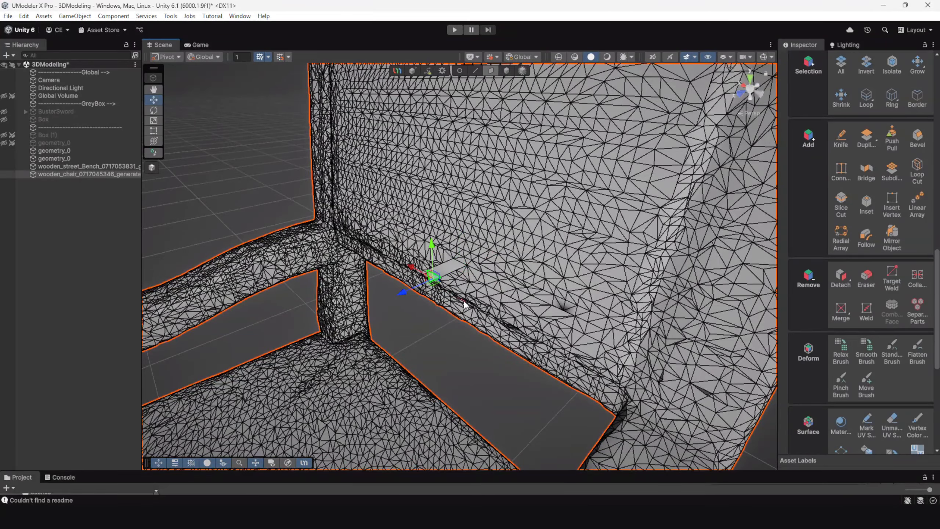
key(ctrl+z)
key(ctrl+z)
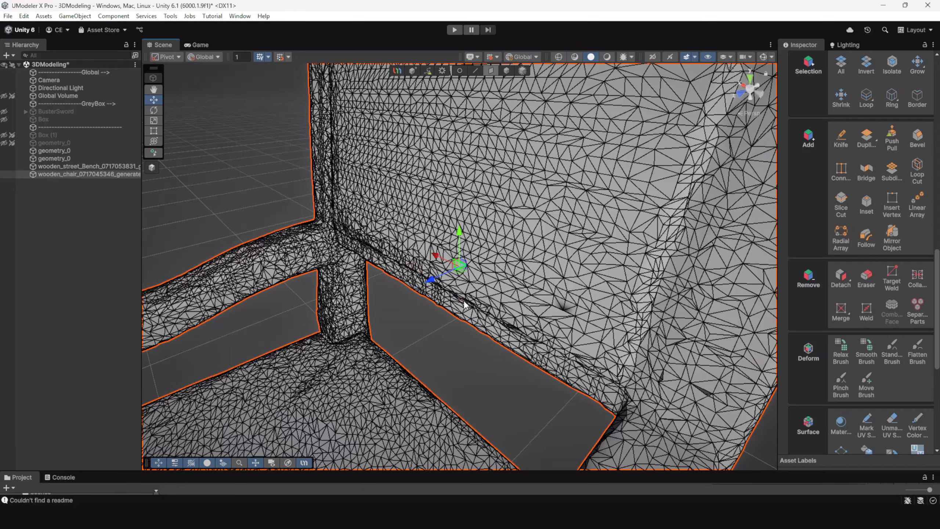
scroll(464, 303, down, 5)
key(f)
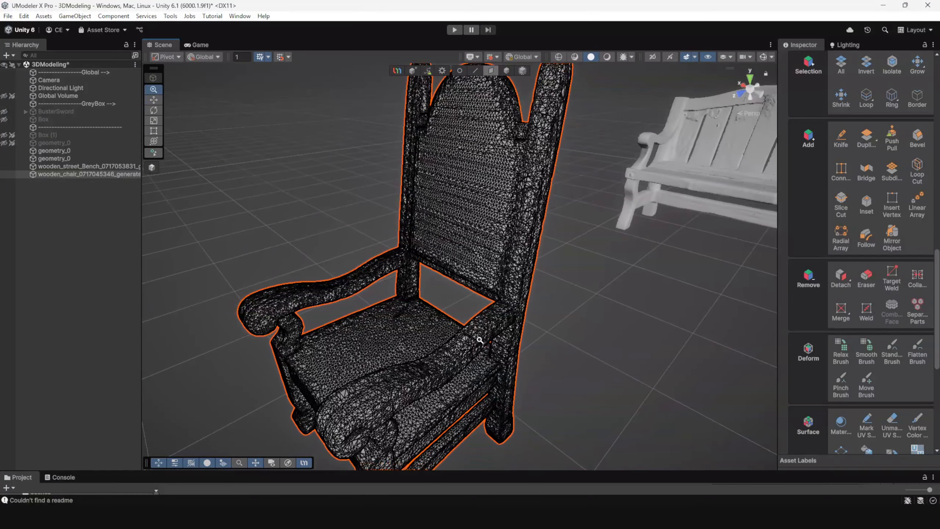
scroll(882, 339, down, 5)
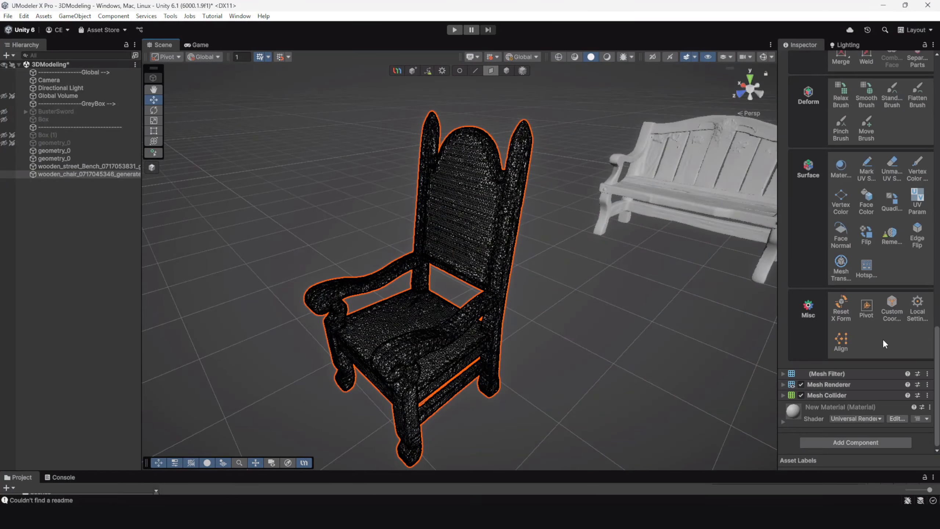
Step: Try remeshing the wooden chair with Ultra detail level and Mixed type
click(893, 240)
click(890, 245)
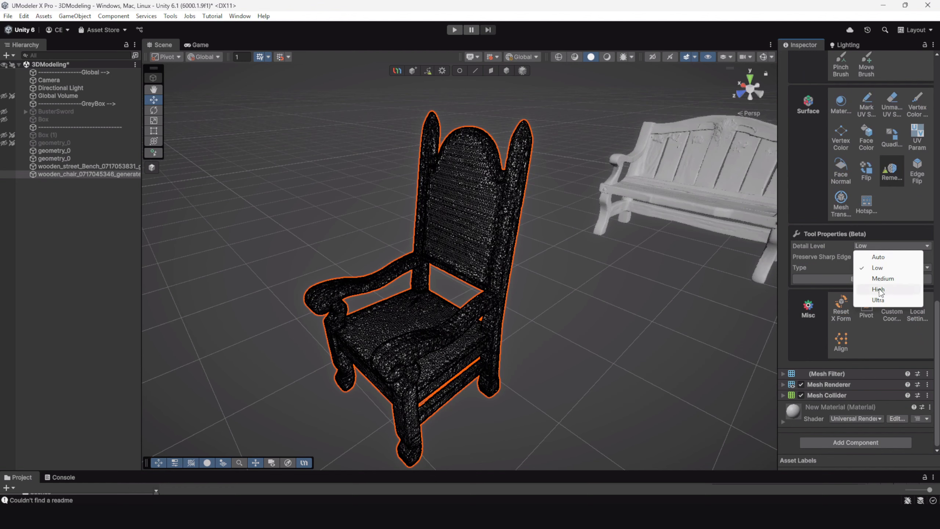
click(878, 300)
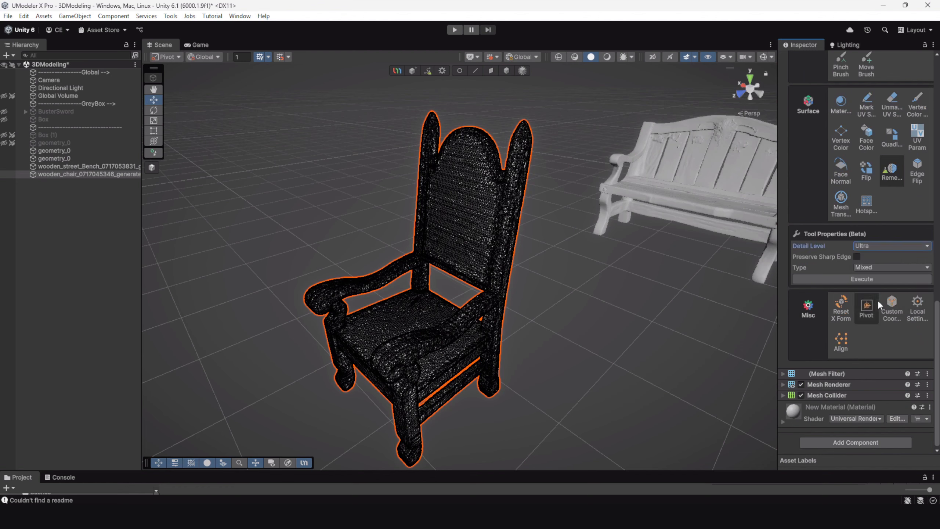
click(841, 280)
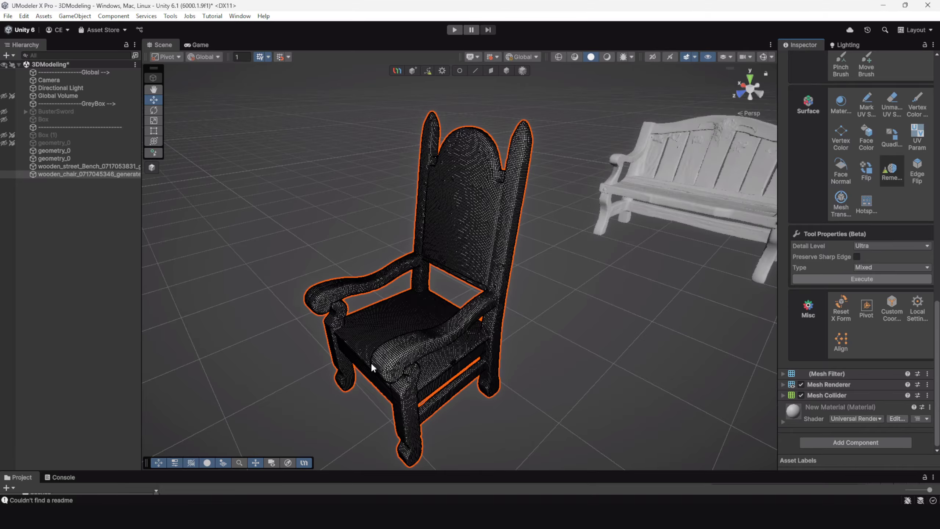
Step: Examine the Ultra remesh topology on the chair's seat, armrests and backrest at close range
alt+drag(370, 361, 560, 247)
scroll(418, 294, up, 6)
scroll(472, 279, down, 3)
alt+right_drag(392, 222, 485, 308)
mouse_move(484, 309)
alt+mouse_down()
mouse_move(558, 298)
mouse_move(435, 319)
mouse_move(464, 357)
mouse_move(474, 323)
alt+mouse_up()
scroll(435, 319, up, 10)
scroll(459, 297, down, 5)
alt+drag(430, 247, 543, 287)
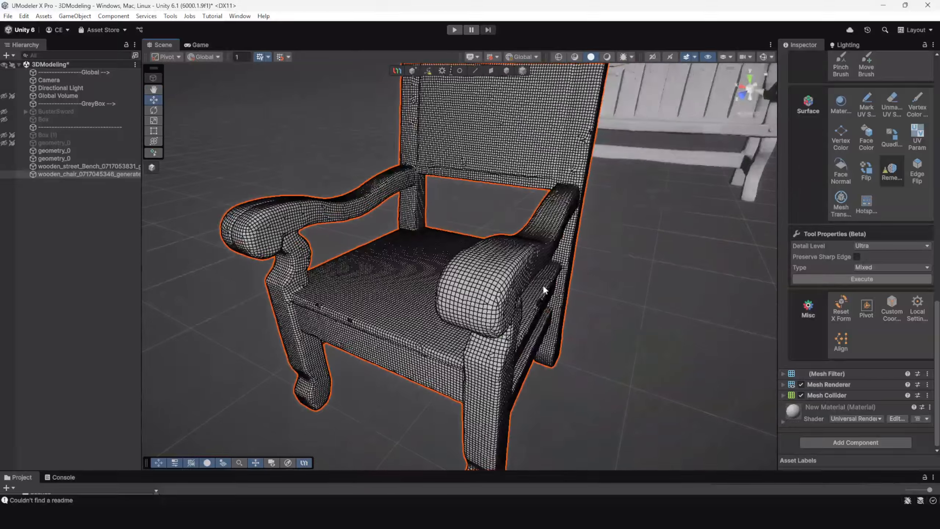
Step: Check the Ultra remesh under the chair's seat and along its legs, and compare it from further away
alt+drag(445, 354, 472, 252)
alt+right_drag(472, 252, 477, 303)
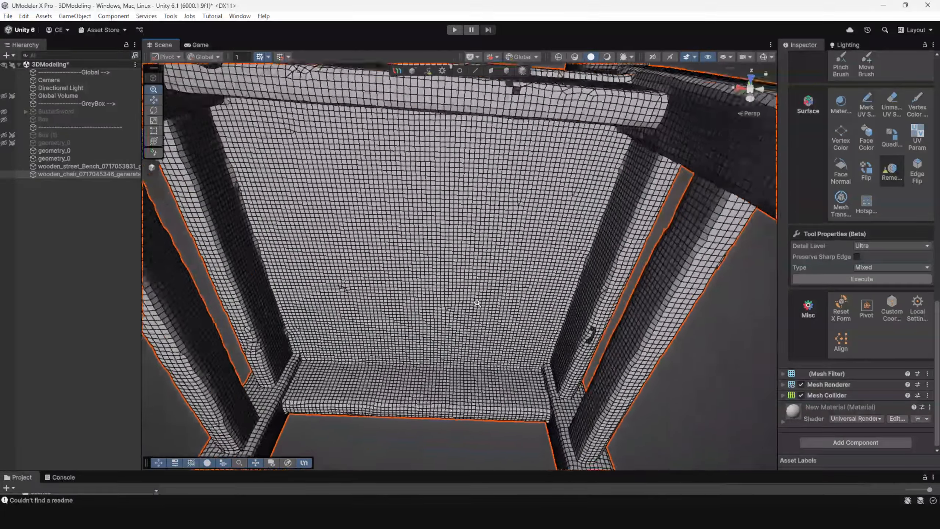
alt+drag(477, 303, 445, 353)
alt+right_drag(444, 353, 585, 279)
alt+drag(585, 279, 511, 374)
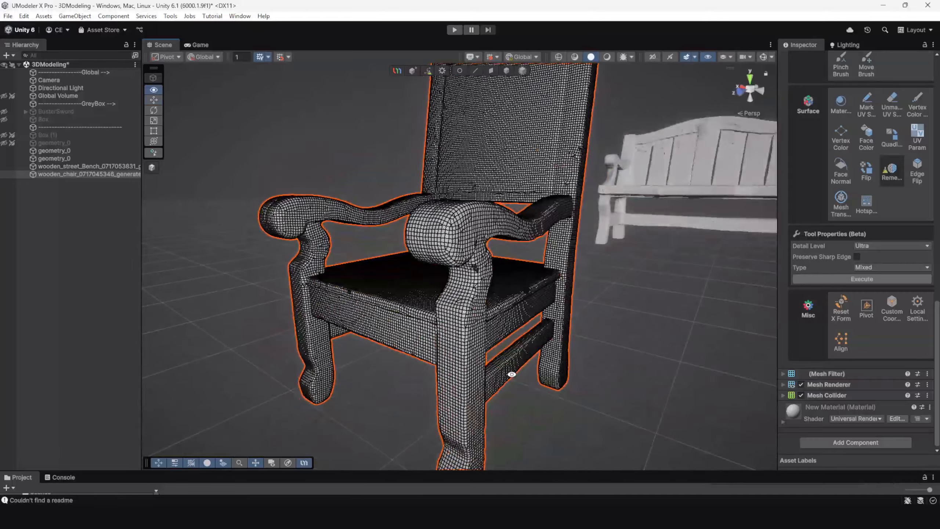
alt+right_drag(512, 374, 525, 271)
alt+drag(524, 272, 510, 348)
alt+right_drag(510, 348, 486, 262)
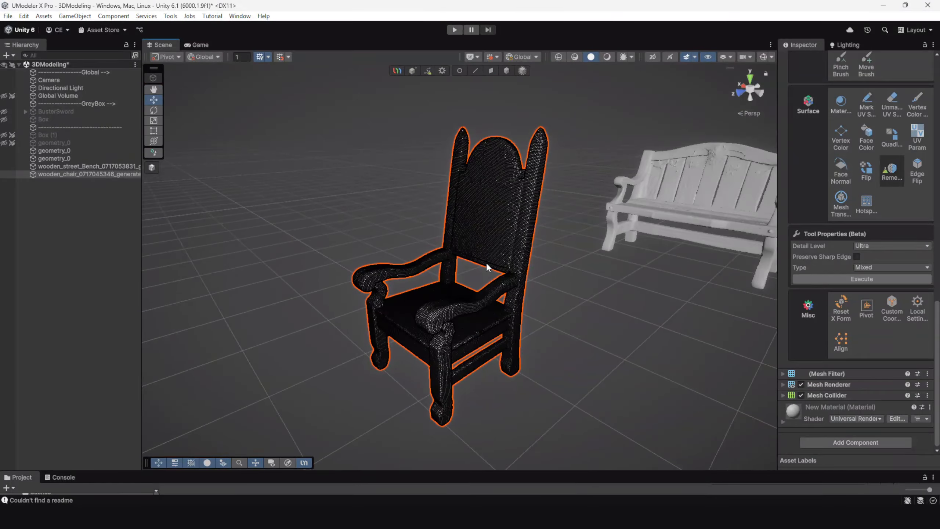
alt+drag(486, 262, 526, 281)
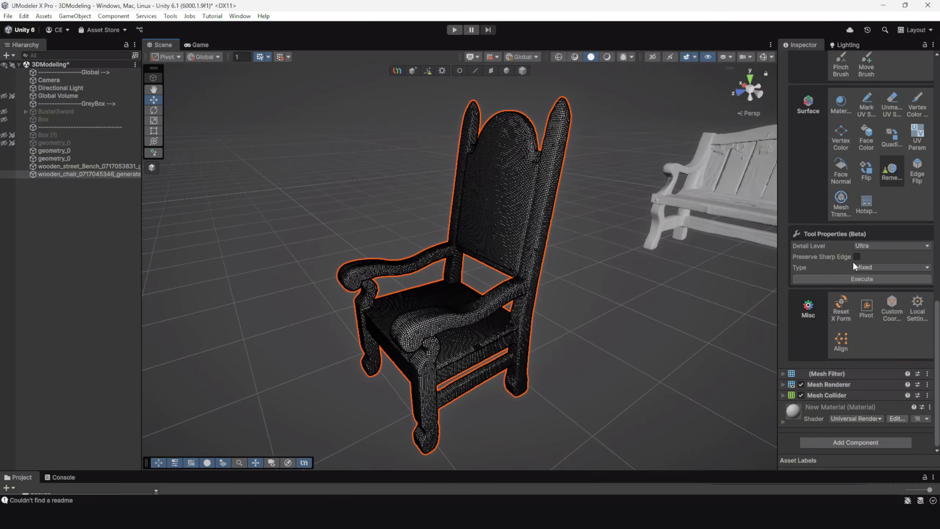
Step: Undo the chair's Ultra remesh and remesh it with Low detail level and Mixed type, checking the armrests and seat
key(ctrl+z)
click(880, 247)
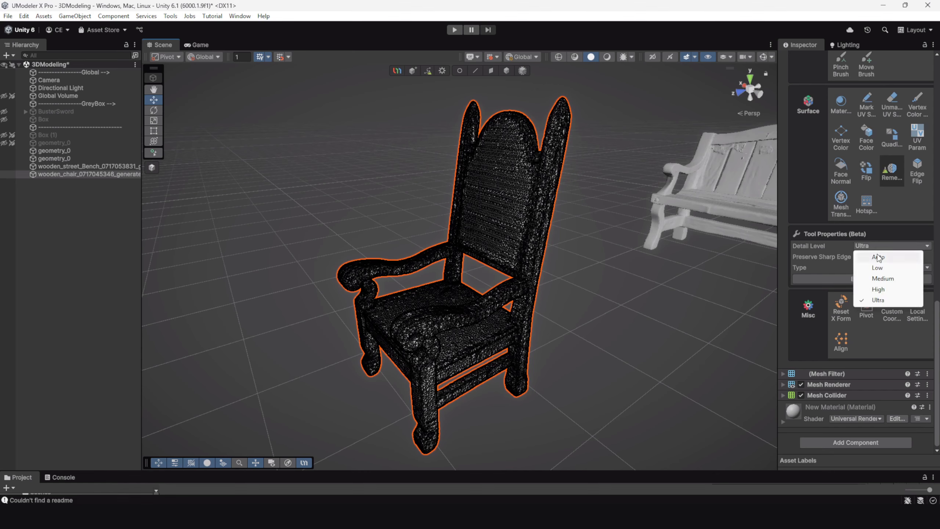
click(877, 265)
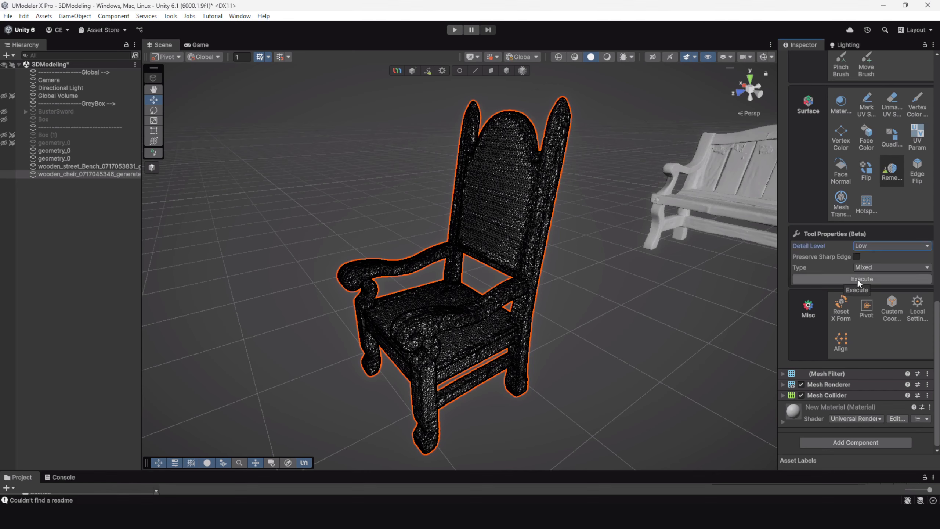
click(857, 279)
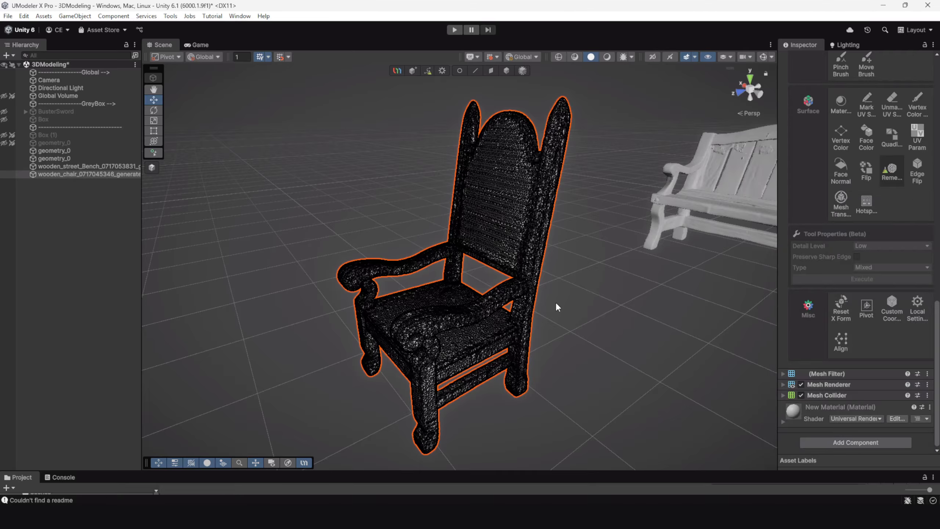
scroll(461, 303, up, 5)
alt+drag(438, 312, 648, 367)
scroll(508, 344, down, 5)
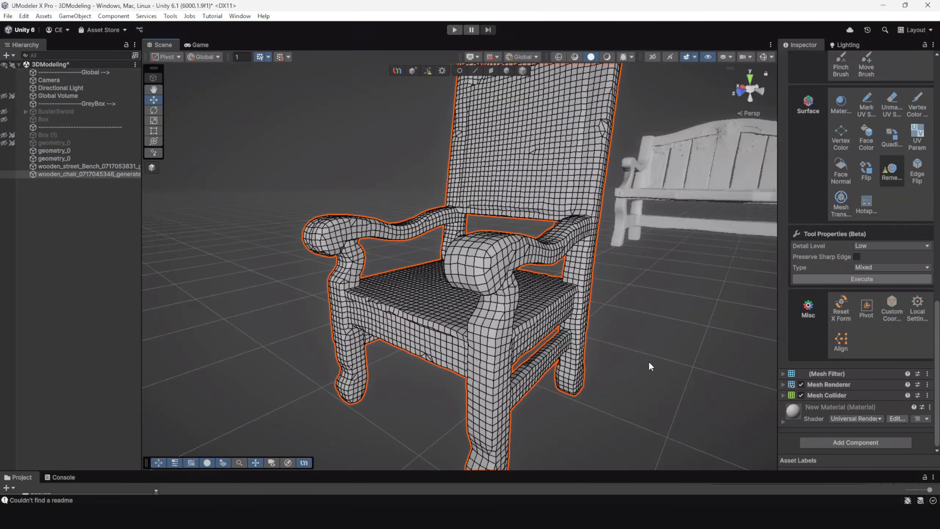
scroll(650, 366, down, 6)
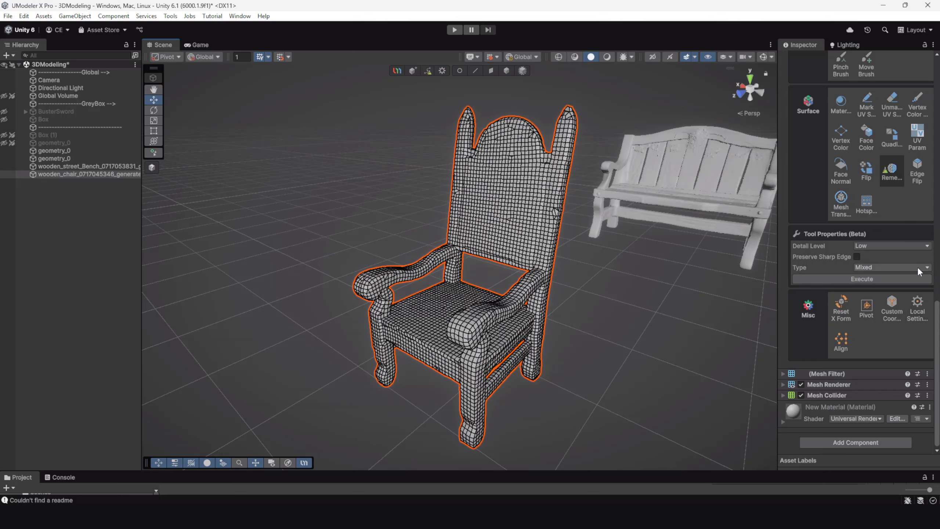
Step: Remesh the already reduced chair once more with Low detail level and Mixed type, and check it from the front
click(834, 280)
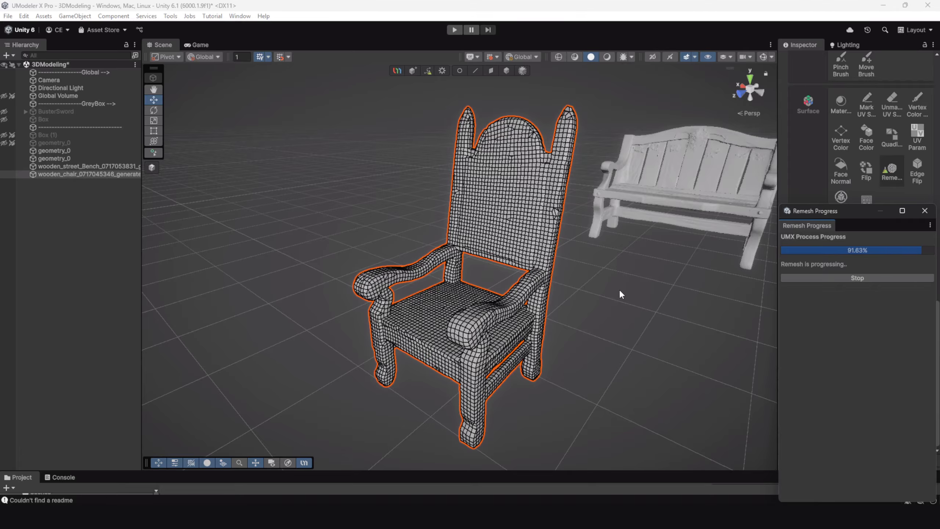
alt+drag(412, 293, 552, 286)
scroll(473, 298, up, 7)
scroll(465, 252, down, 5)
alt+drag(465, 252, 488, 92)
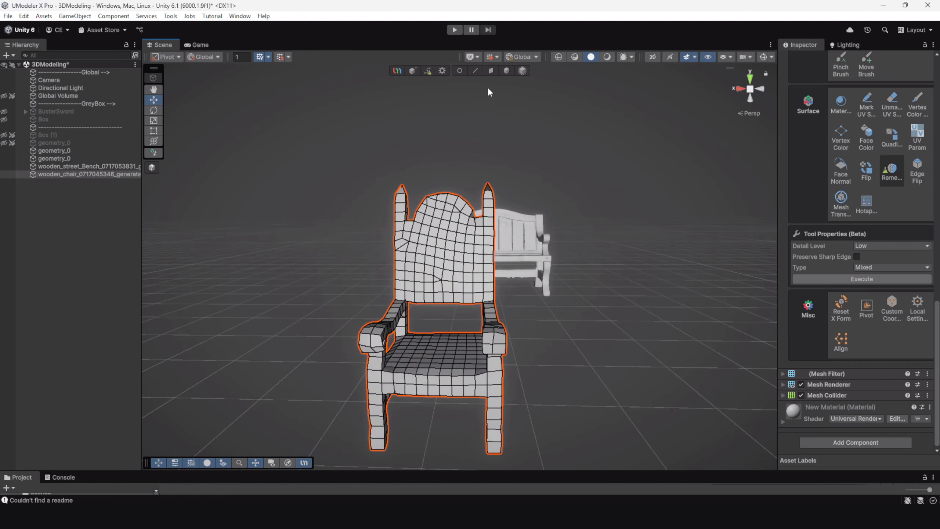
Step: Try box-selecting the faces of one half of the chair, return to object mode and deselect the chair
click(491, 71)
drag(311, 132, 565, 375)
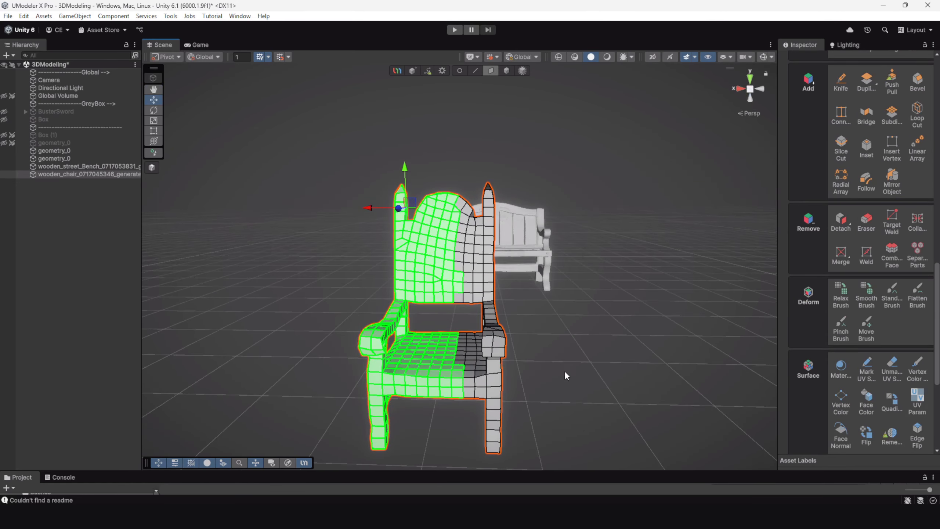
drag(324, 143, 458, 405)
key(ctrl+z)
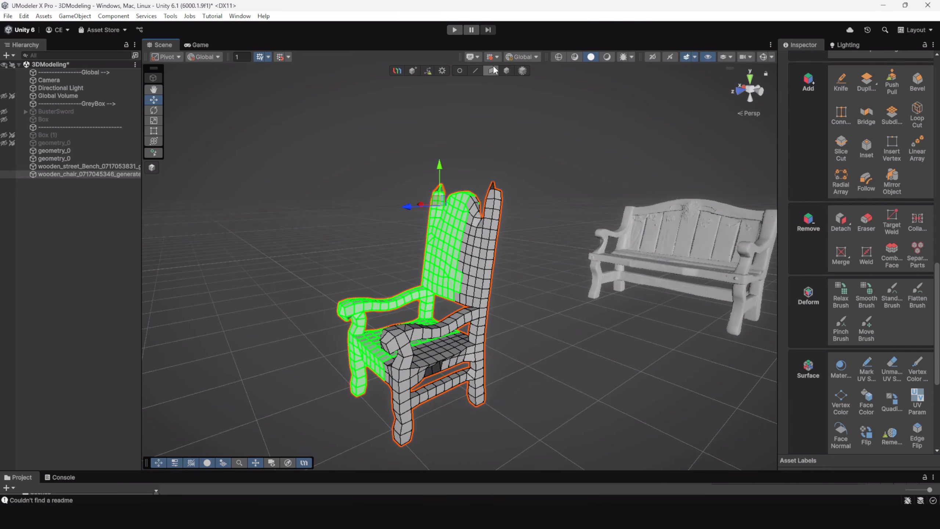
click(505, 69)
click(539, 308)
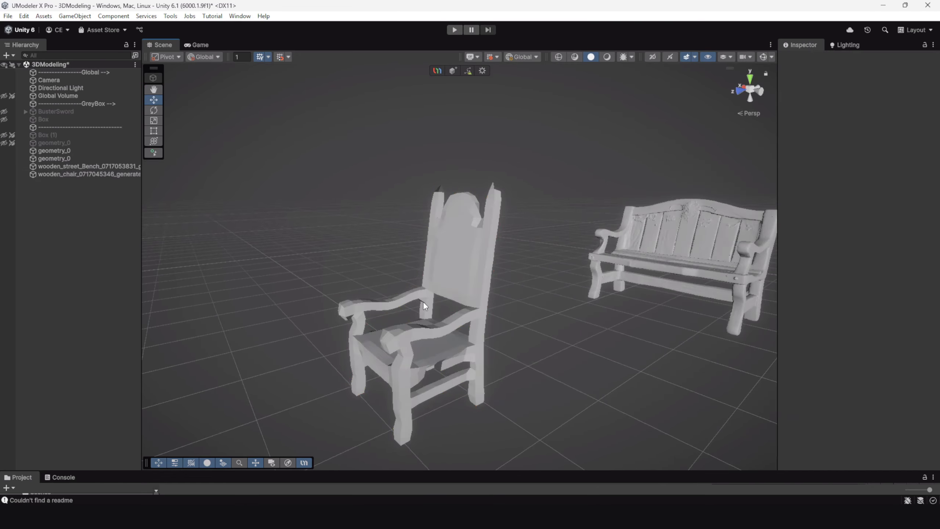
Step: Compare the low-poly chair's shape without and with its wireframe from several angles
alt+drag(423, 304, 521, 318)
click(462, 283)
alt+drag(461, 283, 535, 319)
alt+drag(629, 327, 566, 314)
alt+right_drag(566, 314, 614, 338)
Step: Select the wooden street bench behind the chair and frame it in the scene
middle_drag(613, 338, 561, 359)
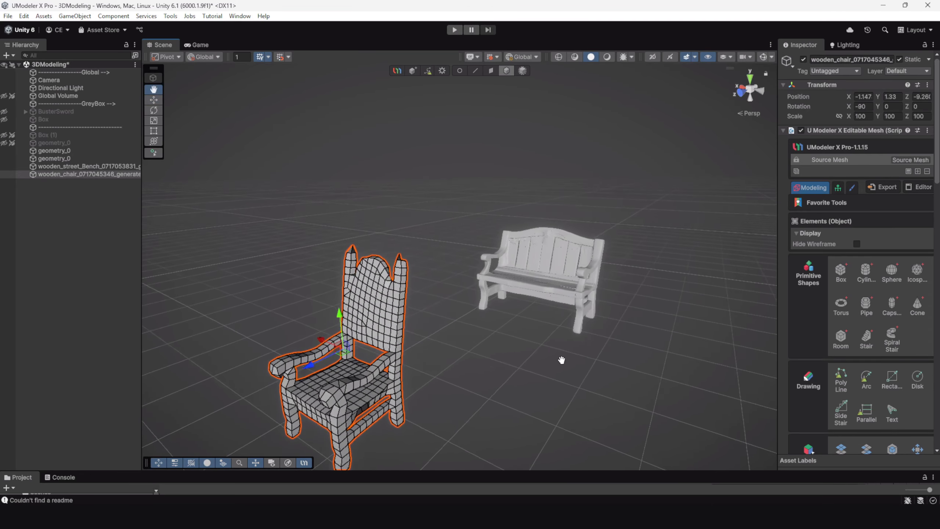
alt+right_drag(560, 359, 476, 354)
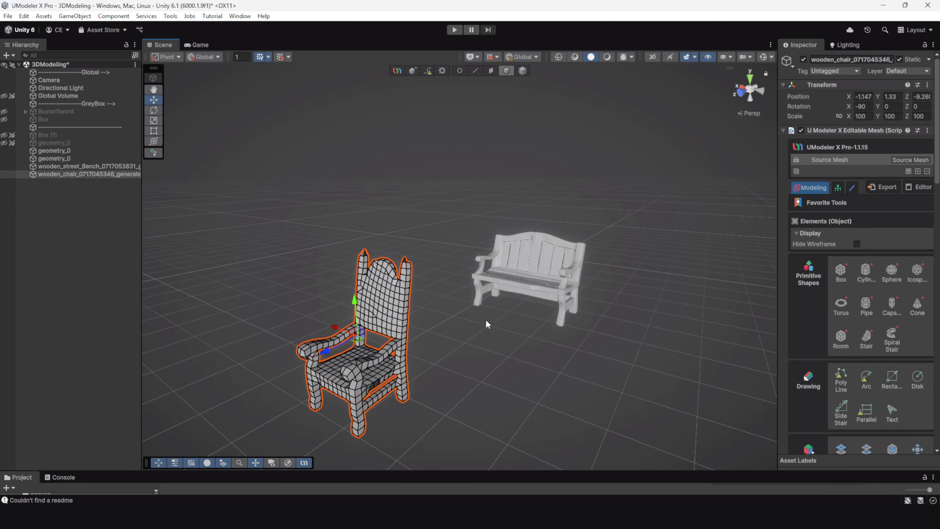
middle_drag(485, 320, 555, 276)
scroll(555, 276, up, 3)
middle_drag(437, 334, 471, 292)
alt+drag(471, 292, 393, 361)
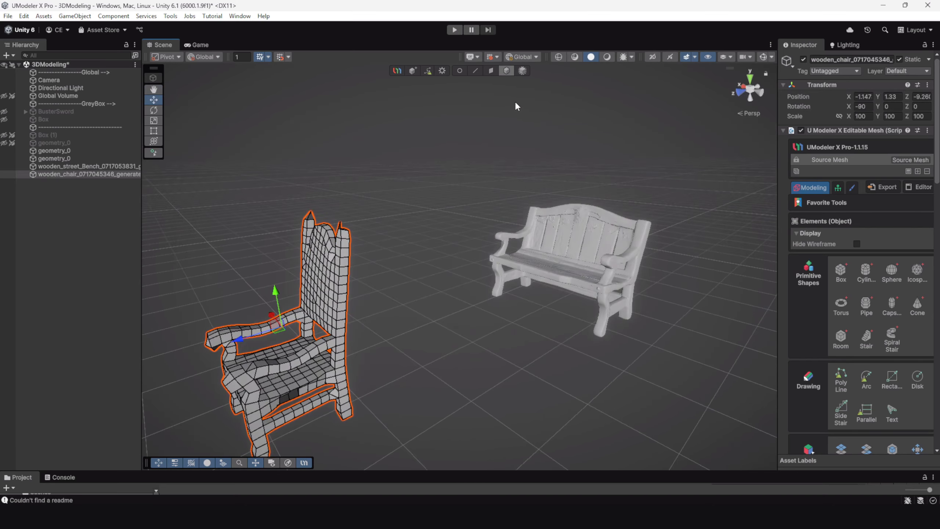
click(598, 241)
key(f)
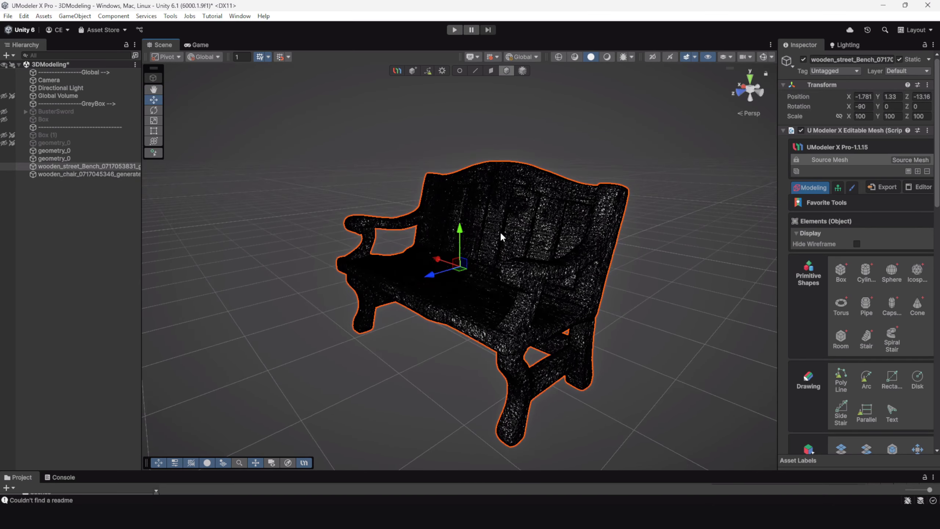
Step: Remesh the wooden street bench with Ultra detail level and Mixed type
scroll(665, 274, up, 2)
scroll(891, 310, down, 12)
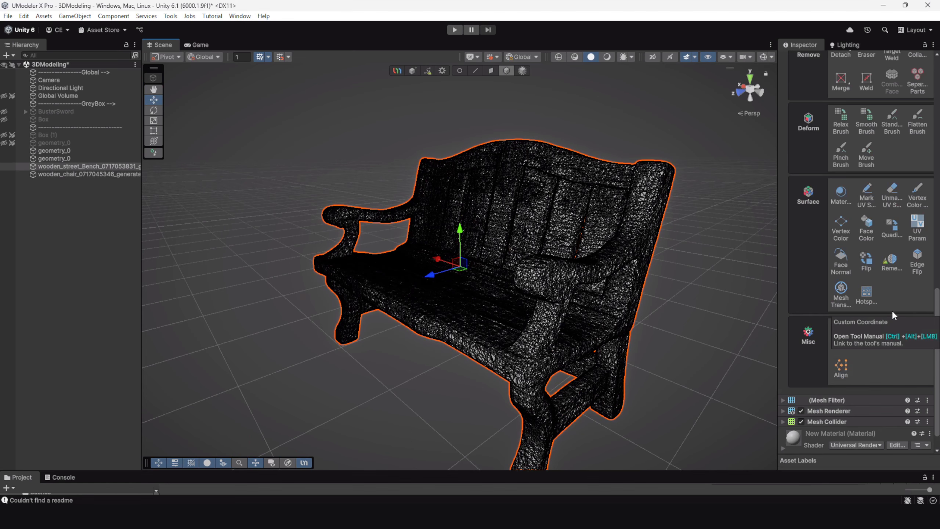
click(891, 267)
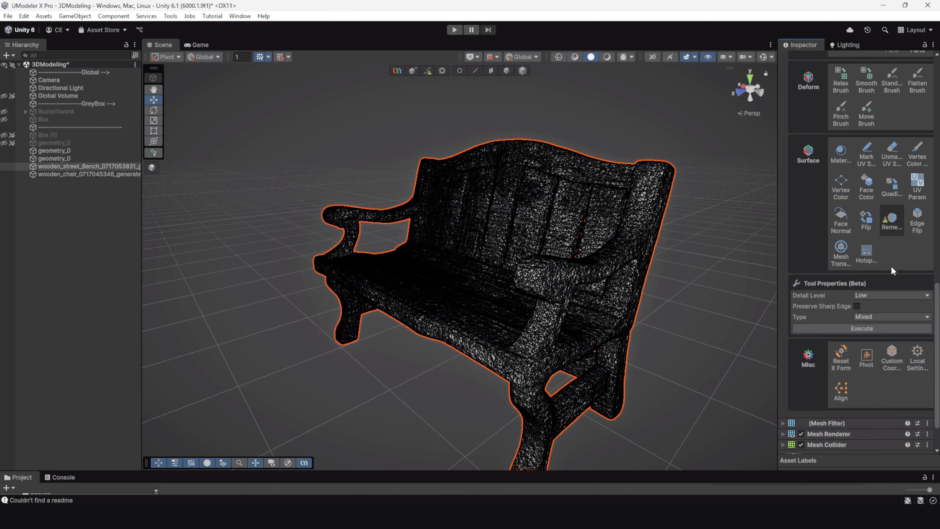
click(875, 295)
click(881, 349)
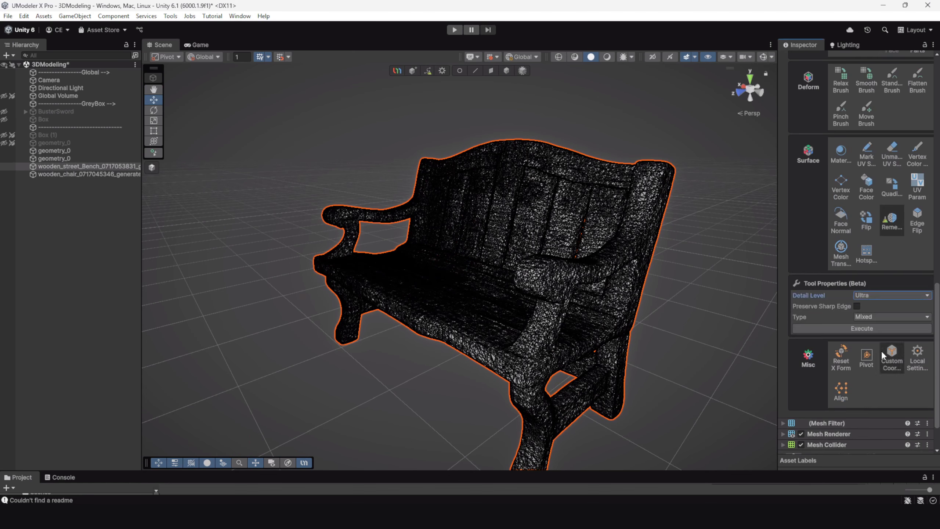
click(846, 327)
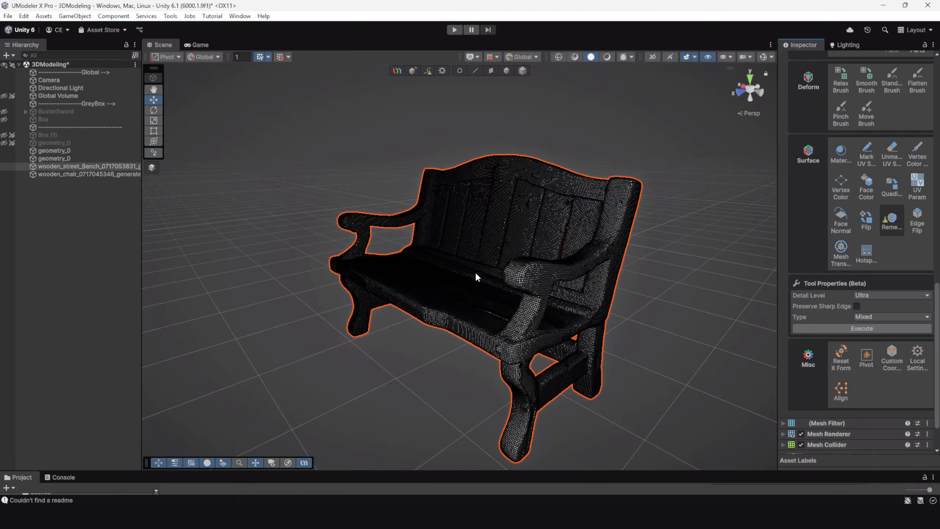
Step: Examine the Ultra-remeshed bench's wireframe across the seat and backrest slats, both up close and as a whole
scroll(475, 273, up, 4)
alt+drag(356, 266, 484, 279)
scroll(409, 232, up, 5)
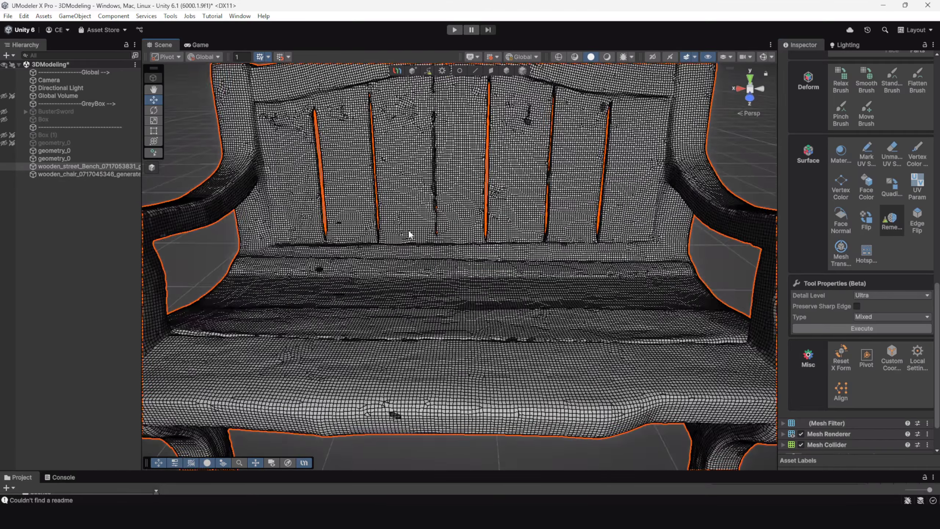
alt+drag(409, 235, 450, 265)
scroll(479, 275, up, 3)
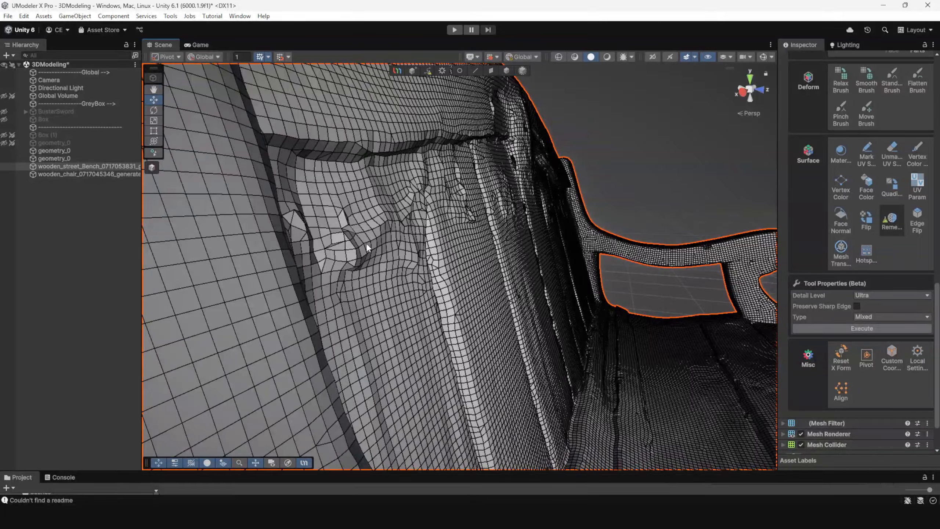
scroll(393, 275, down, 3)
alt+drag(393, 275, 238, 269)
scroll(238, 270, down, 2)
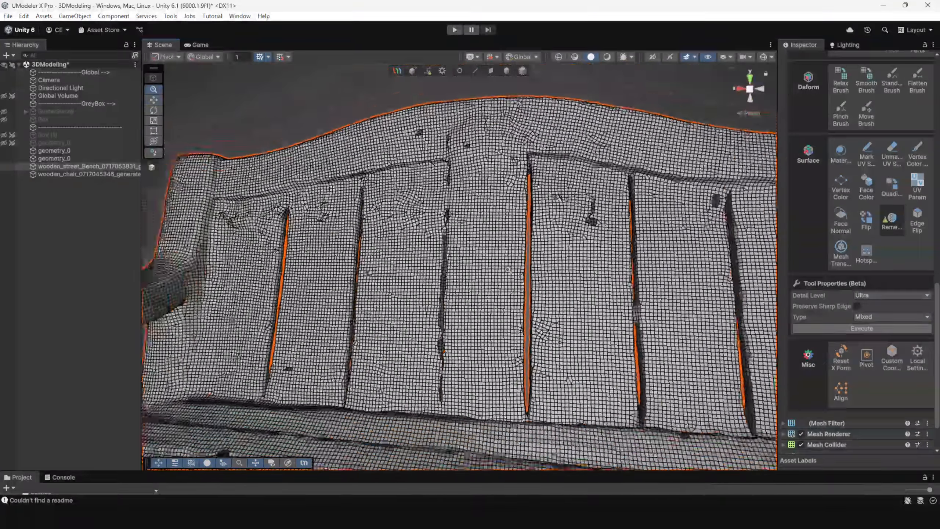
alt+drag(555, 265, 602, 294)
scroll(504, 327, down, 5)
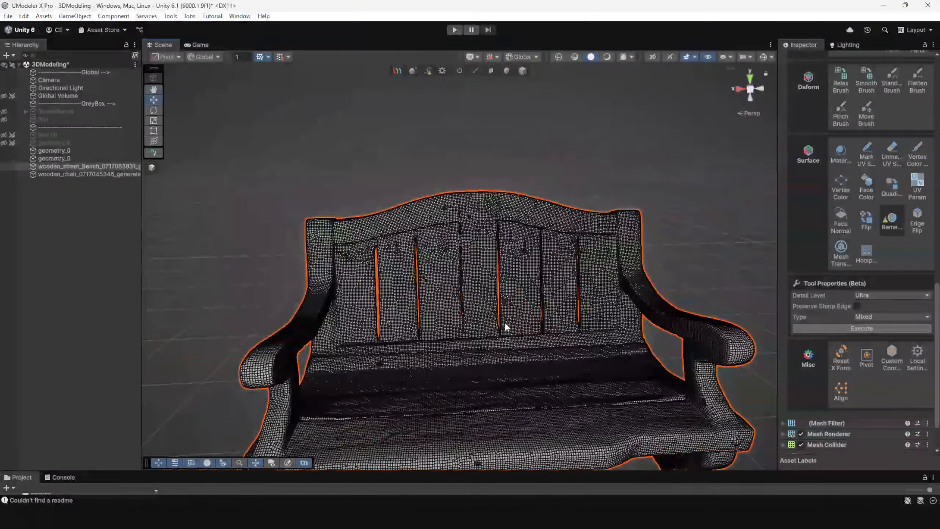
Step: Inspect the Ultra mesh's surface flaws on the upper backrest, and review the whole bench from the side
middle_drag(503, 327, 517, 264)
scroll(516, 264, up, 2)
alt+drag(518, 320, 488, 301)
scroll(457, 280, down, 4)
scroll(531, 409, up, 6)
alt+right_drag(489, 301, 524, 325)
middle_drag(465, 250, 443, 239)
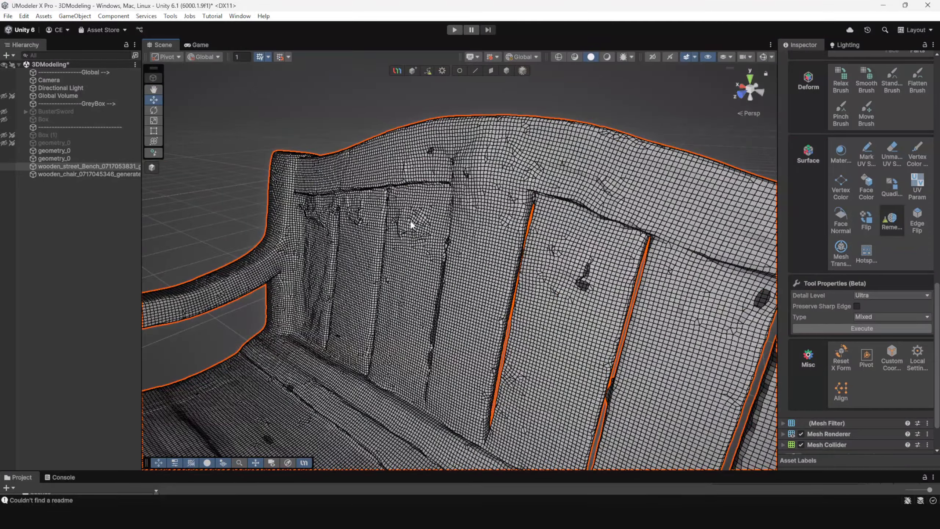
alt+drag(412, 224, 366, 150)
scroll(452, 222, up, 4)
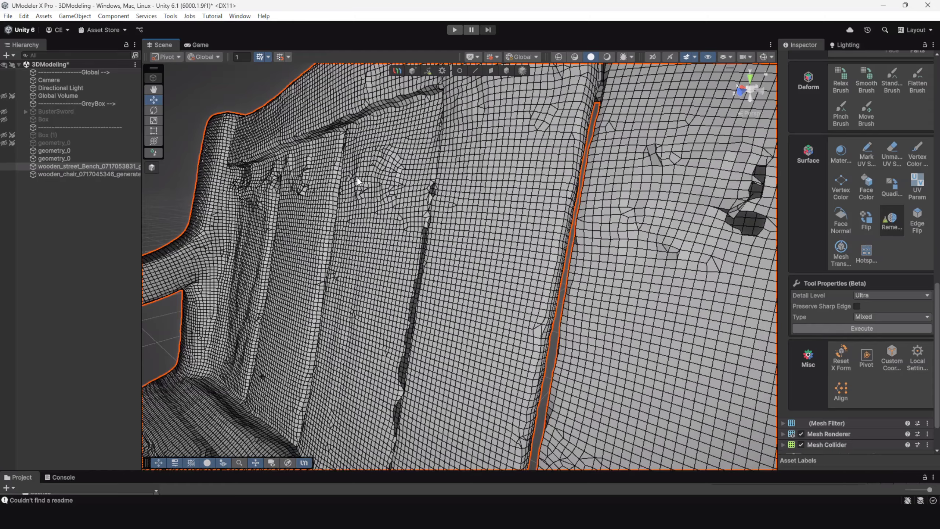
alt+drag(649, 223, 639, 217)
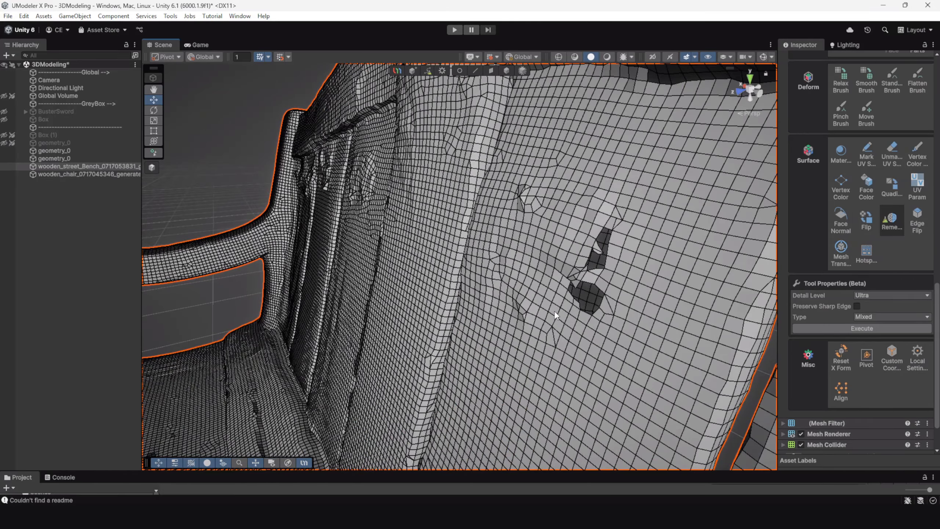
scroll(554, 312, down, 10)
alt+drag(445, 267, 485, 240)
middle_drag(484, 377, 487, 279)
alt+drag(492, 277, 483, 295)
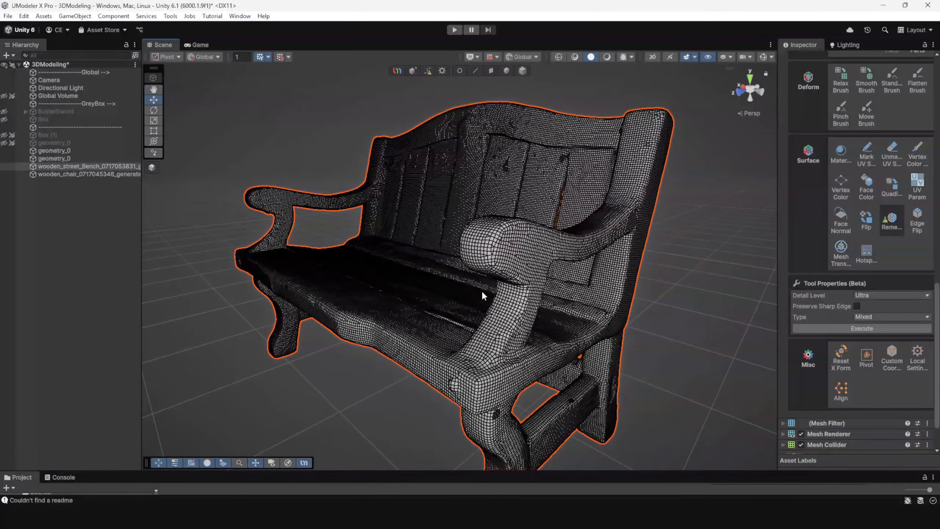
Step: Undo the bench's Ultra remesh and remesh the original with Low detail level and Mixed type
click(880, 295)
click(867, 320)
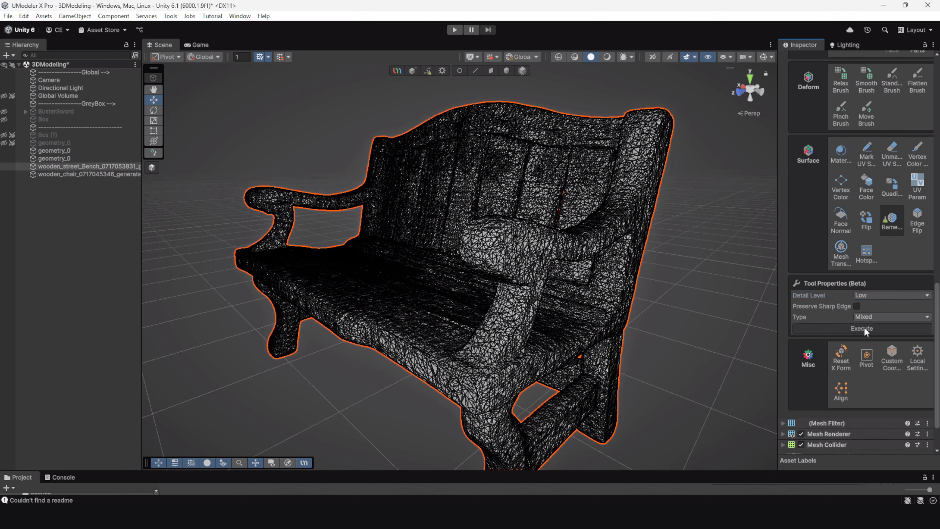
click(864, 327)
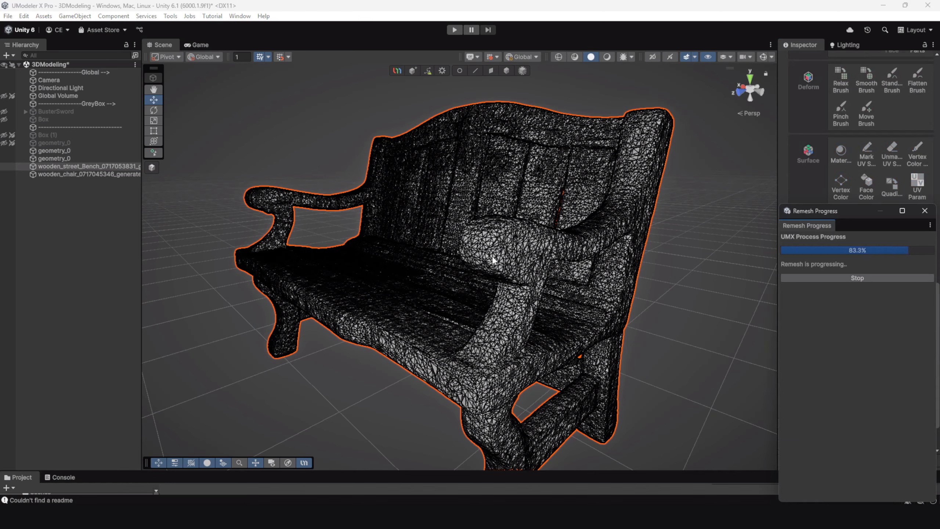
Step: Remesh the already reduced bench a second time, keeping Low detail level and Mixed type
alt+drag(410, 236, 378, 388)
scroll(515, 280, up, 4)
scroll(502, 237, down, 5)
key(f)
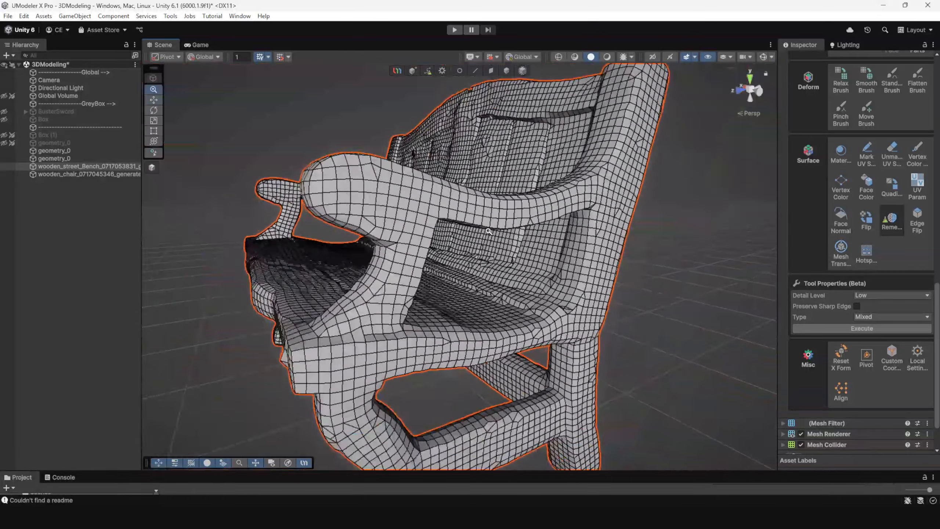
click(823, 327)
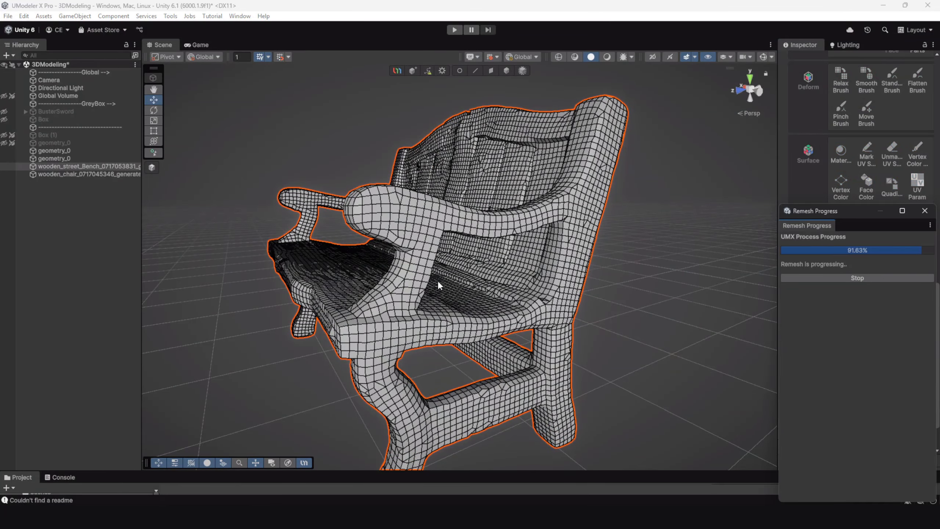
Step: Box-select the faces of one half of the bench, the opposite half, and the first half again in face mode
alt+drag(335, 263, 521, 304)
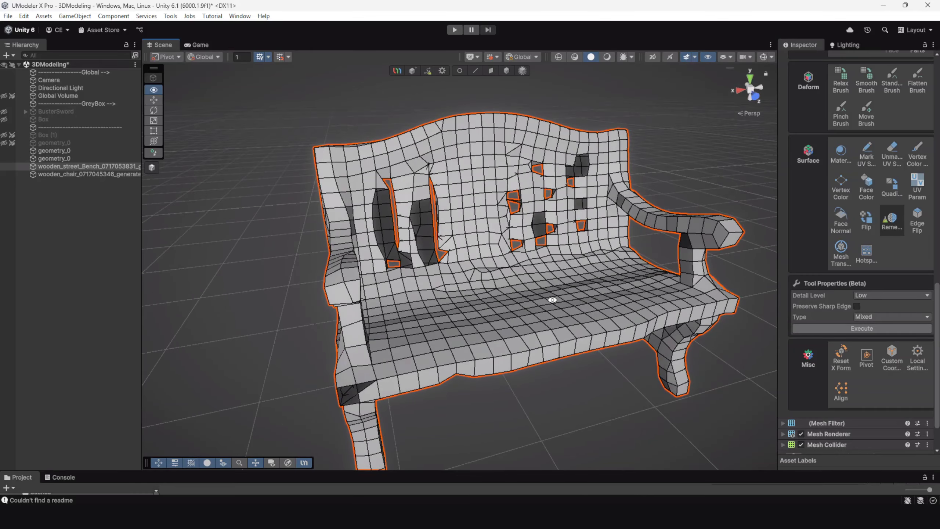
alt+right_drag(522, 304, 463, 211)
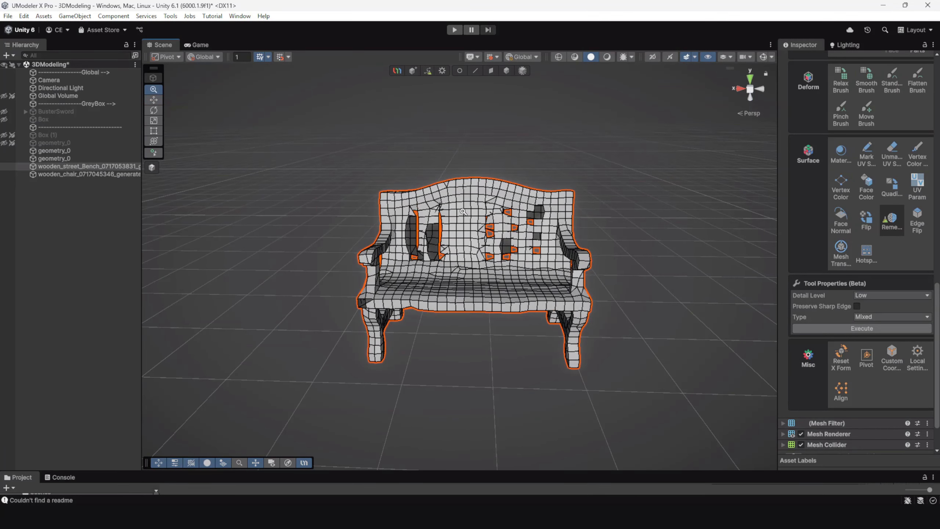
click(487, 72)
drag(306, 119, 461, 377)
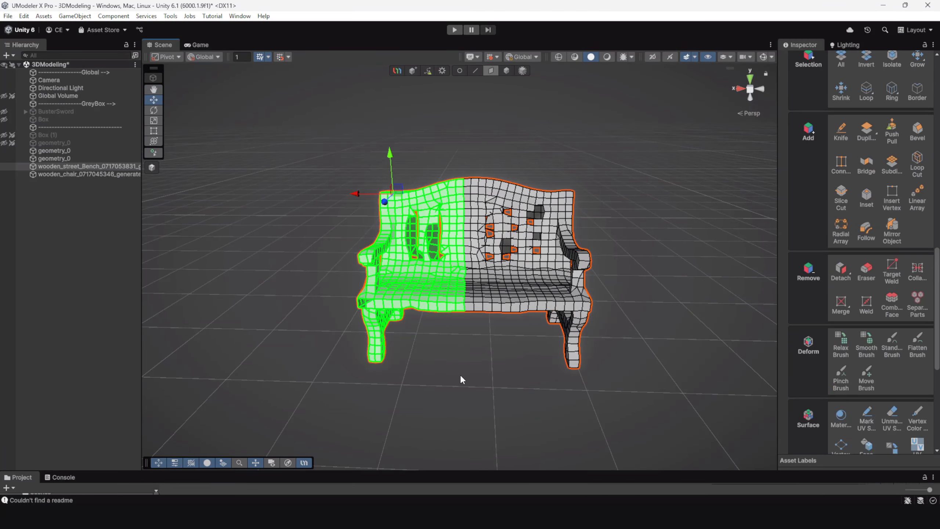
drag(643, 389, 484, 164)
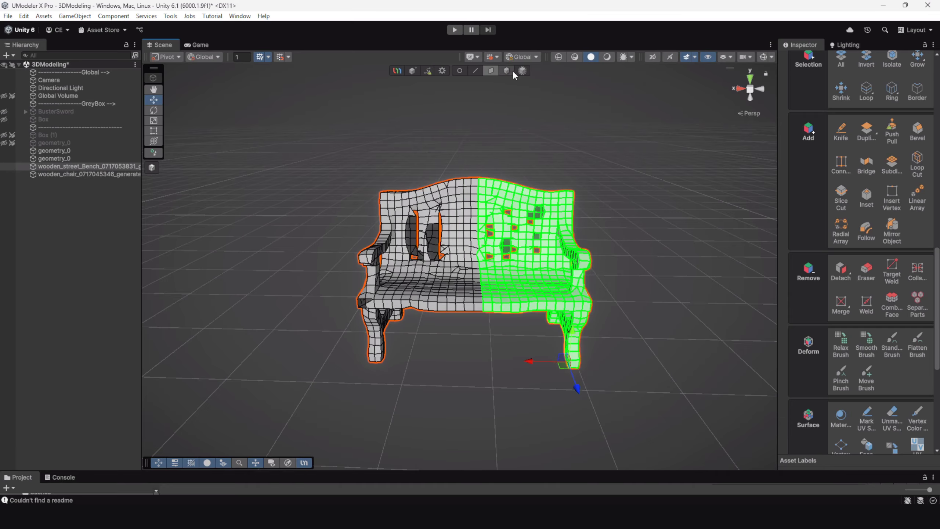
drag(313, 138, 461, 393)
Step: Check the half-selected bench from an angle, return to object mode and deselect it
alt+drag(461, 393, 509, 389)
scroll(509, 390, down, 5)
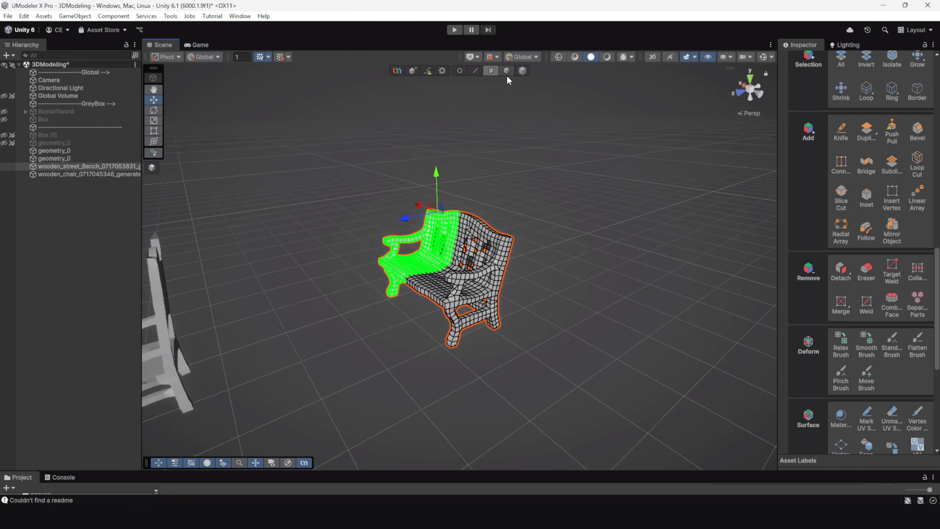
scroll(447, 255, up, 6)
alt+drag(448, 257, 383, 262)
scroll(524, 282, down, 3)
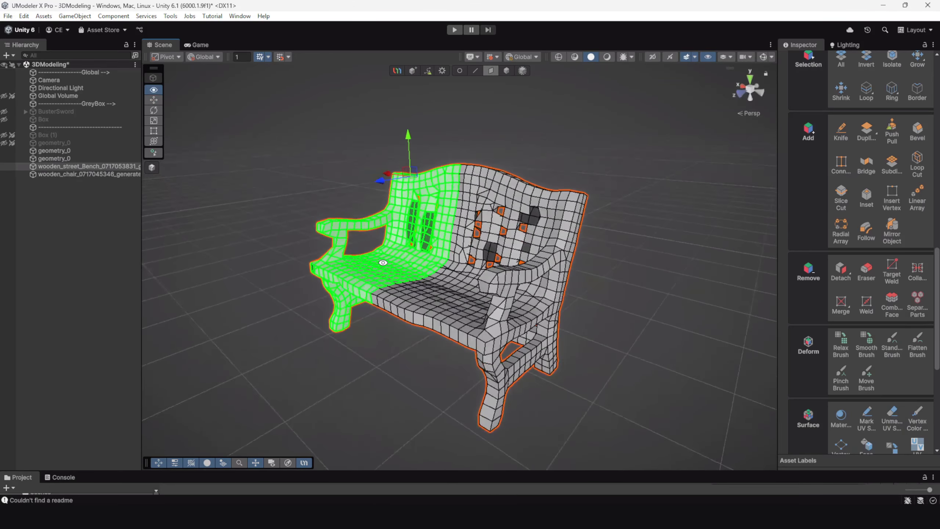
scroll(383, 263, down, 10)
middle_drag(420, 322, 510, 277)
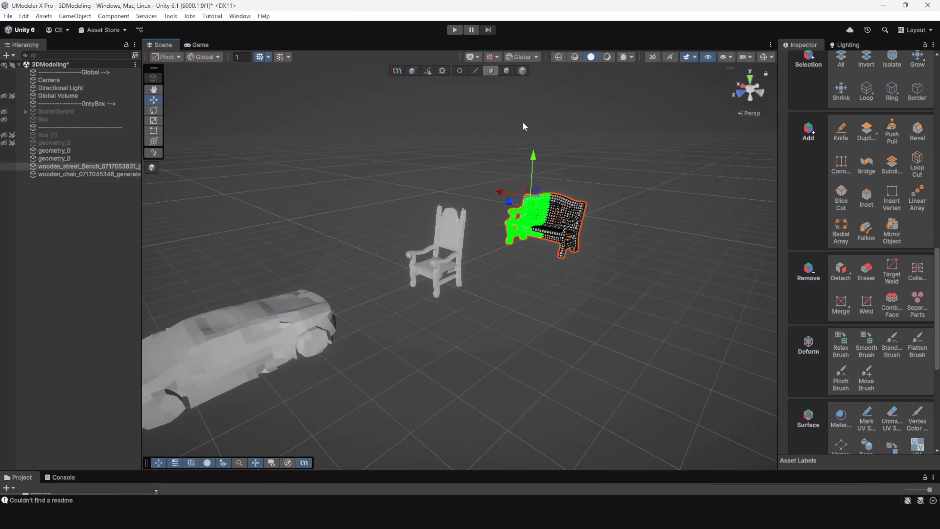
click(506, 70)
scroll(411, 322, down, 4)
middle_drag(411, 322, 489, 318)
click(488, 368)
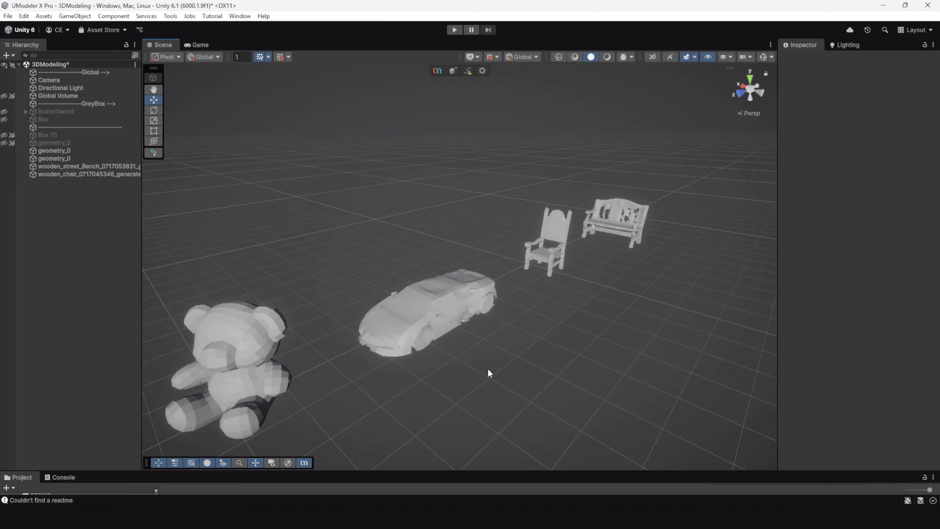
Step: Select and frame the teddy bear, and examine its low-poly wireframe from several angles
click(251, 350)
key(f)
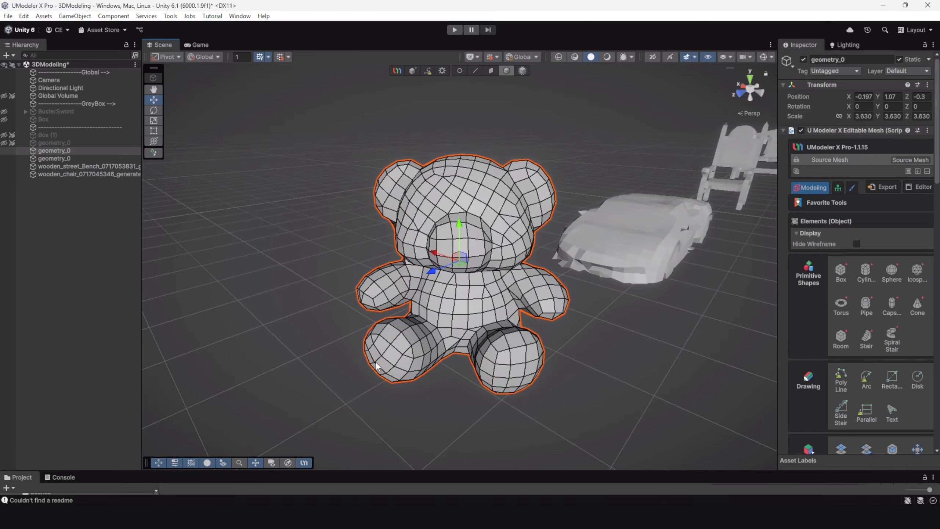
alt+drag(444, 326, 274, 332)
alt+drag(479, 366, 490, 307)
middle_drag(489, 307, 551, 322)
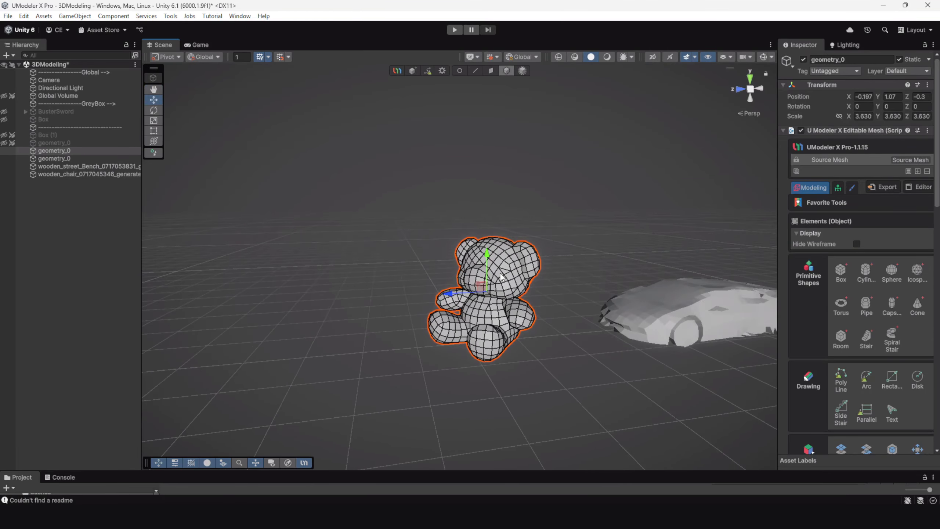
scroll(549, 425, up, 3)
alt+drag(549, 429, 546, 368)
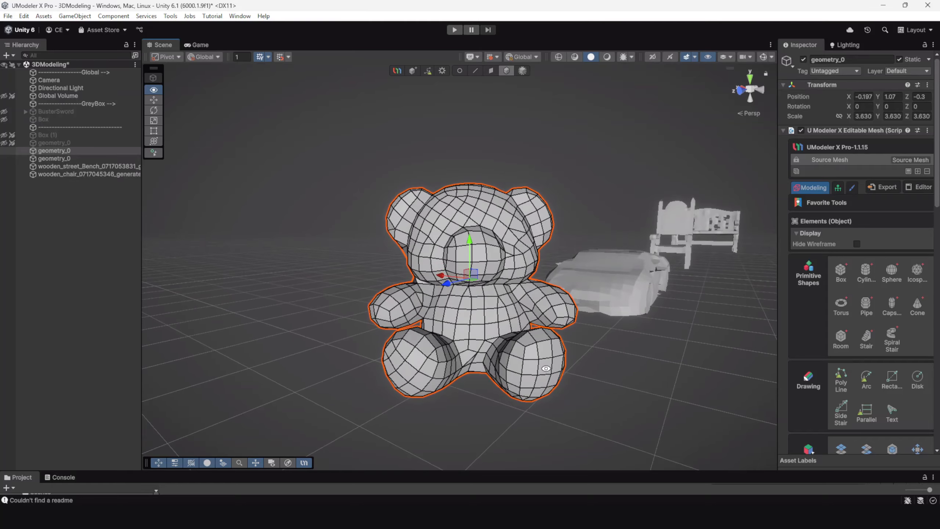
alt+right_drag(546, 368, 511, 396)
alt+drag(511, 396, 442, 385)
scroll(521, 382, down, 1)
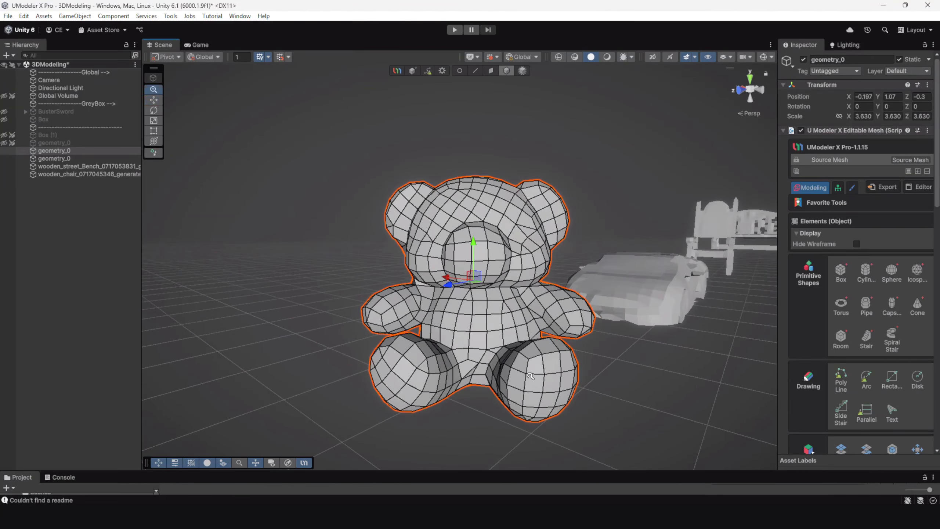
middle_drag(530, 376, 539, 362)
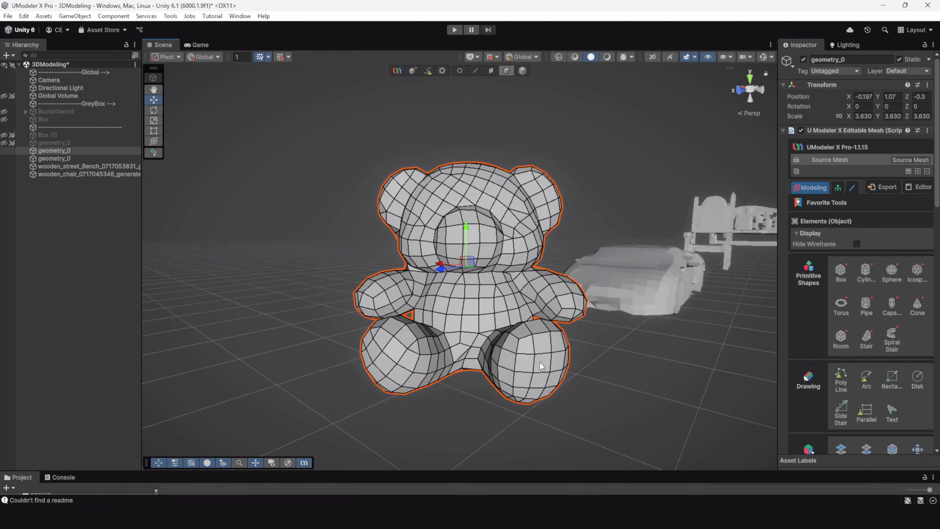